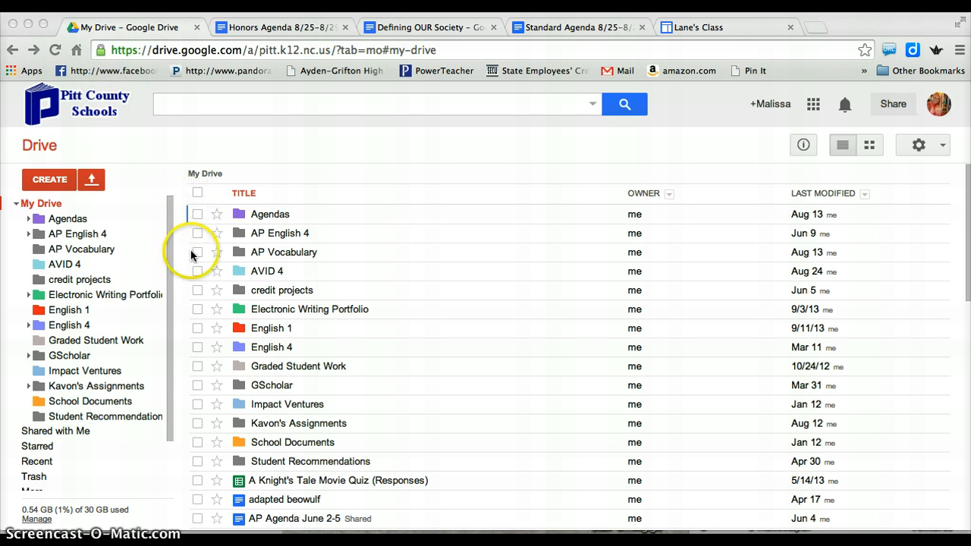
scroll(279, 327, "down", 15)
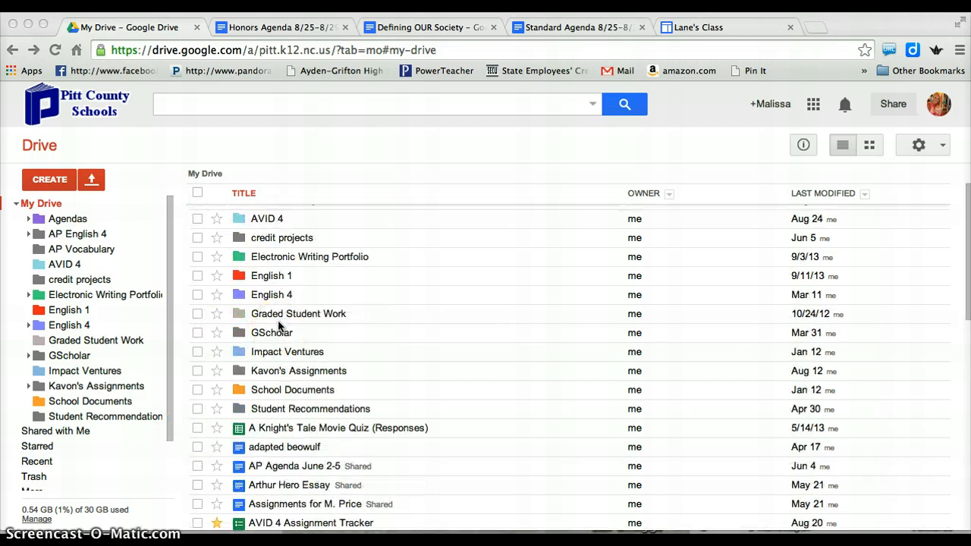
scroll(279, 327, "down", 15)
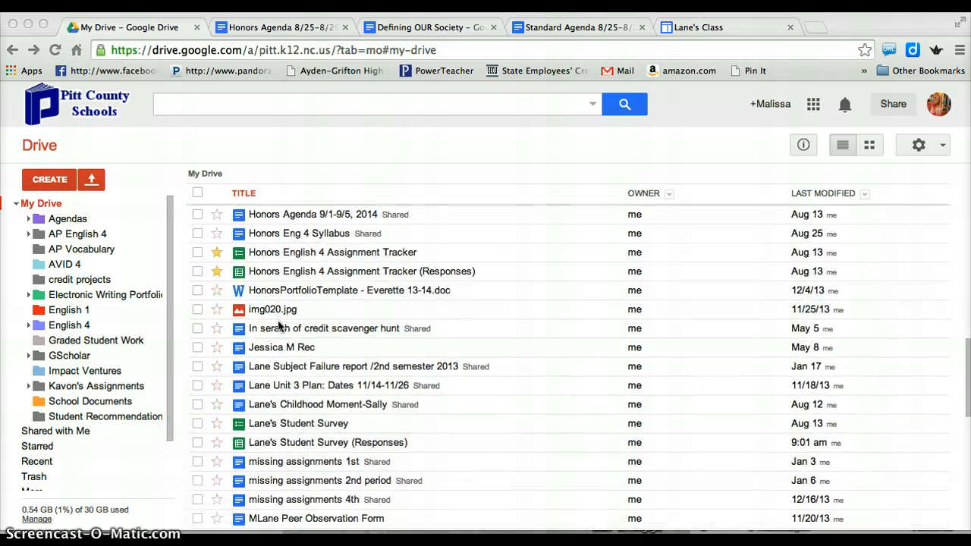
scroll(279, 326, "down", 1)
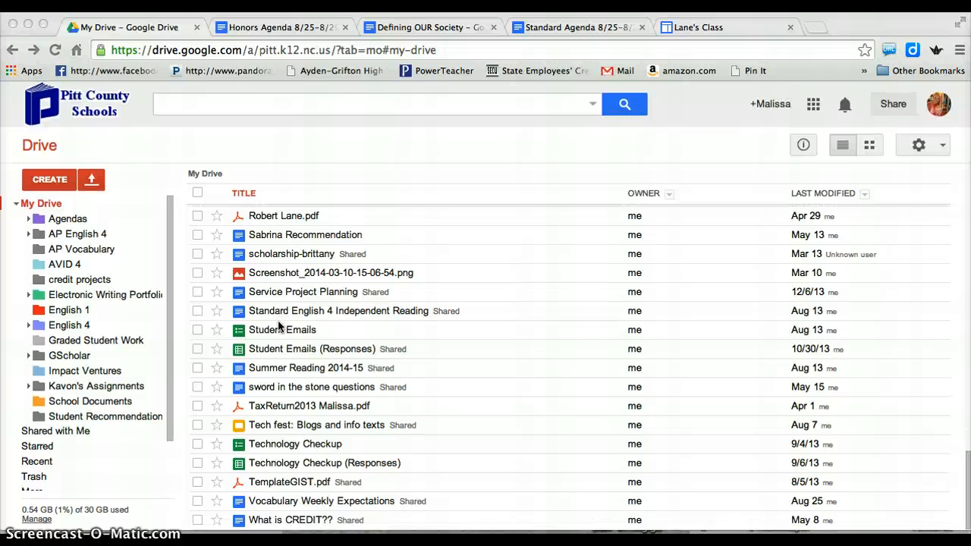
scroll(278, 326, "up", 20)
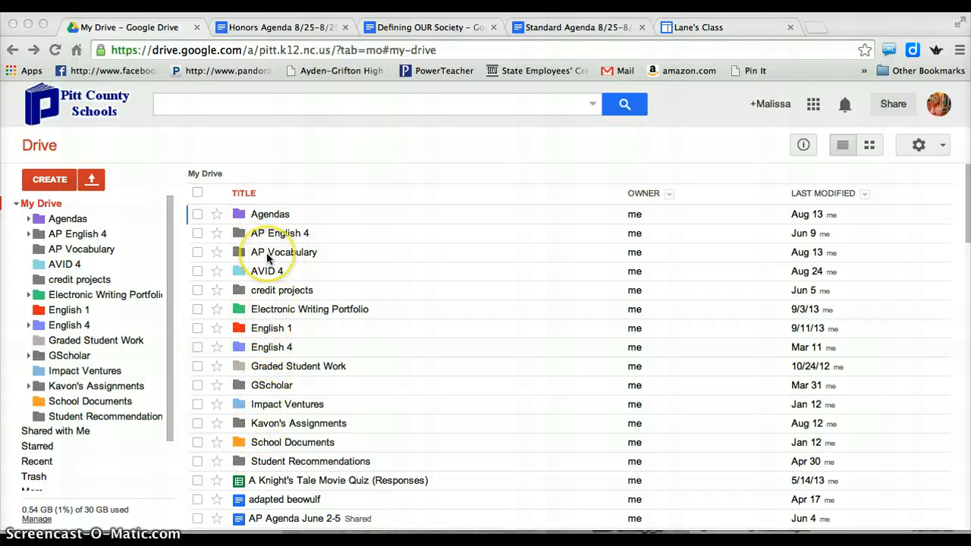
Create a new folder in My Drive named "English 4" followed by the teacher's surname
left_click(52, 179)
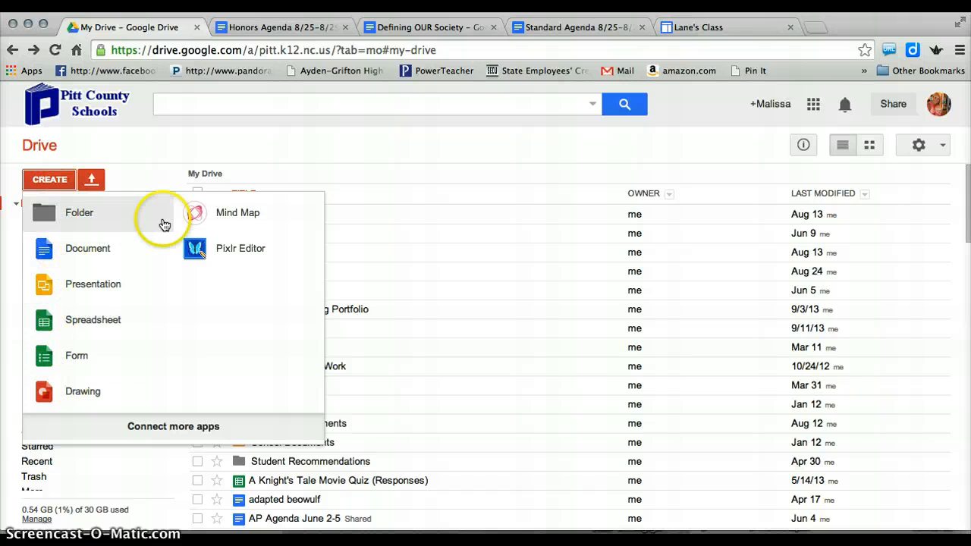
left_click(77, 219)
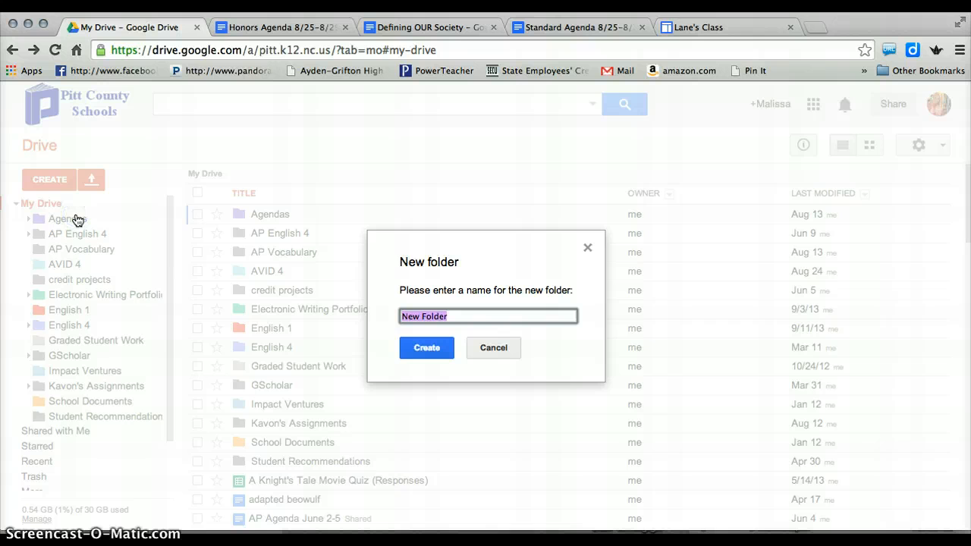
type("English 4 Lane")
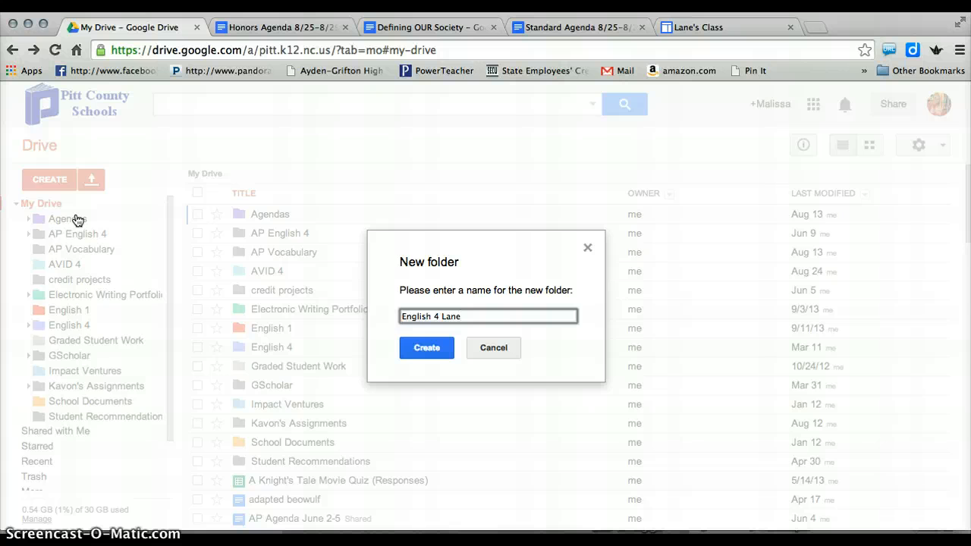
left_click(422, 346)
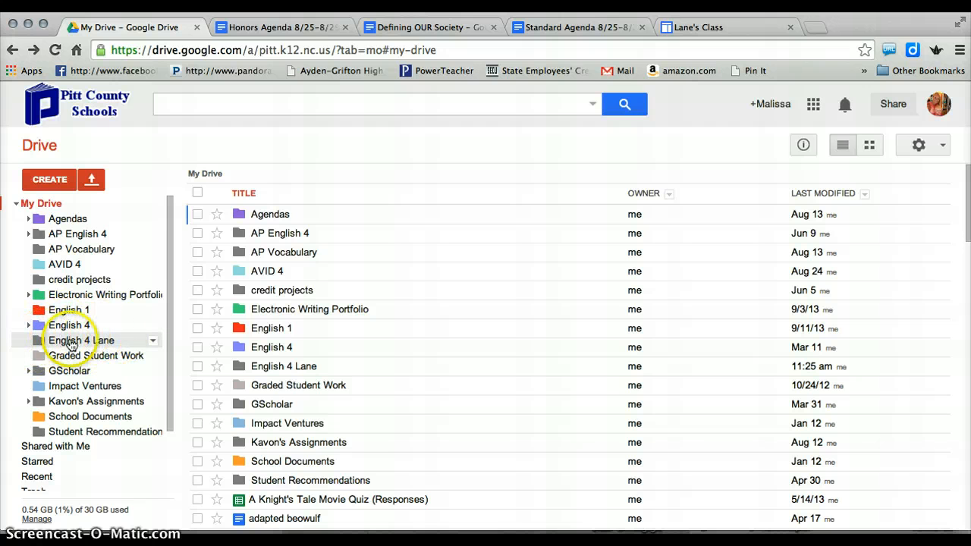
Change the color of the new English 4 folder with the teacher's surname to Toy eggplant purple
left_click(153, 342)
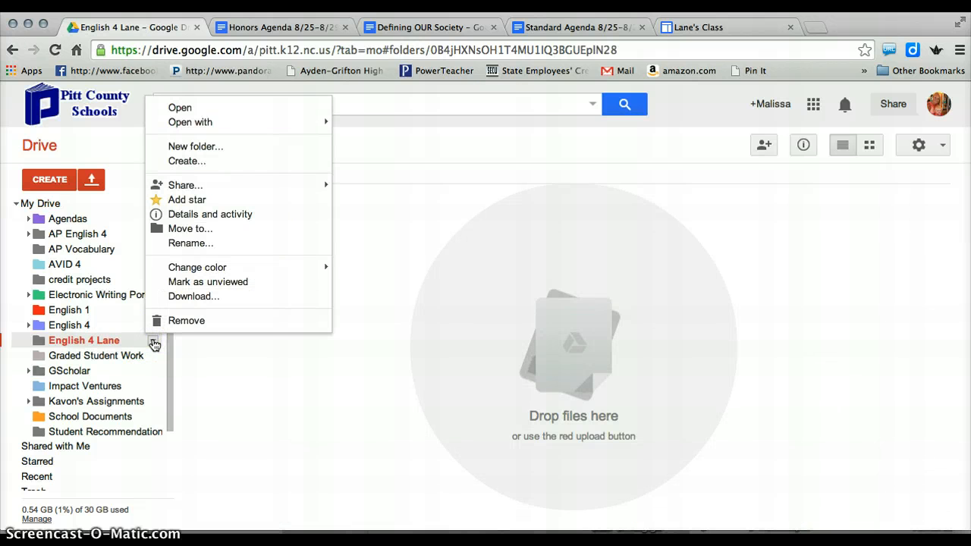
mouse_move(250, 268)
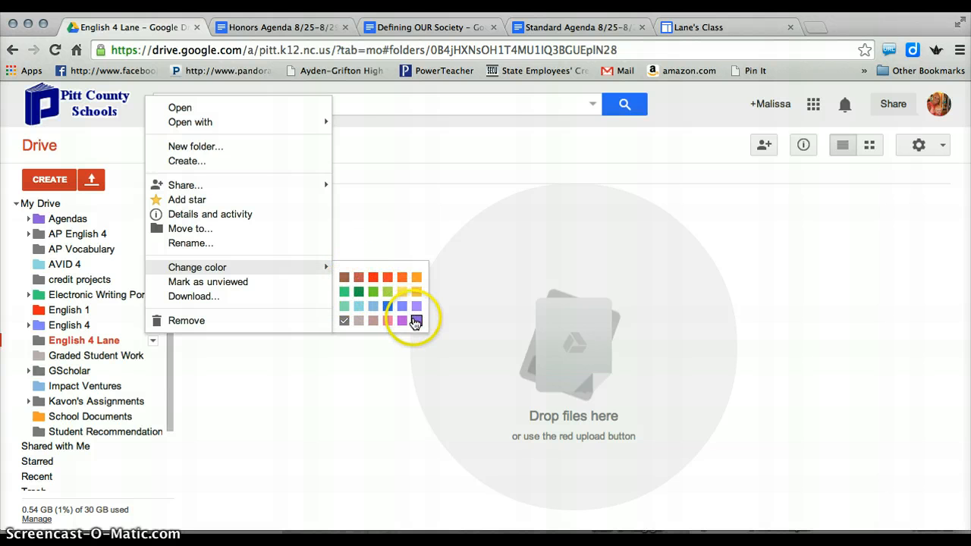
left_click(415, 322)
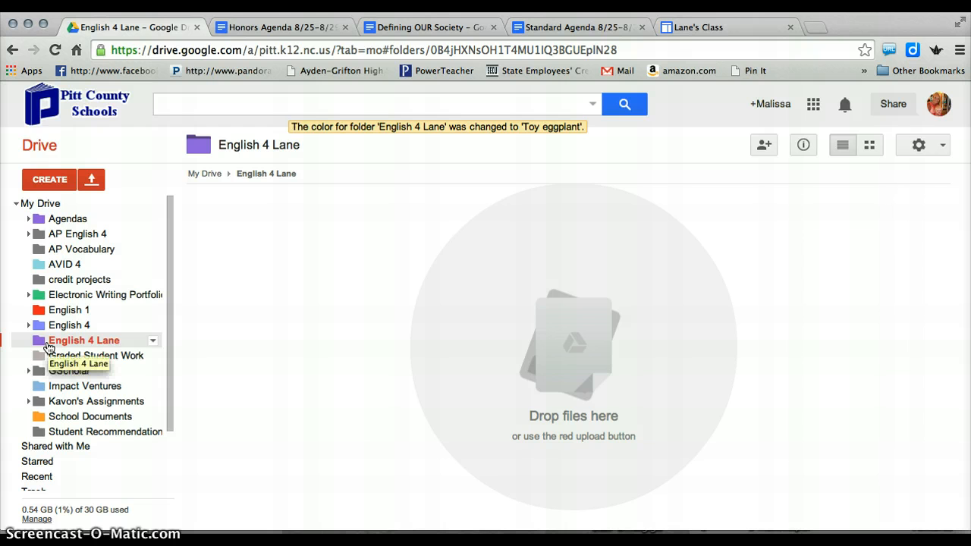
Create another new folder at the top level of My Drive named "Advanced Functions"
left_click(41, 205)
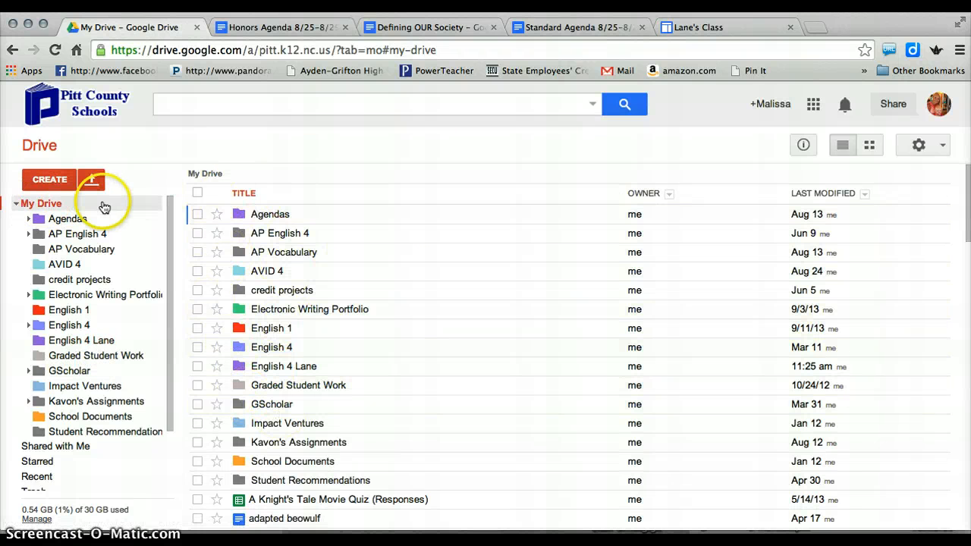
left_click(50, 182)
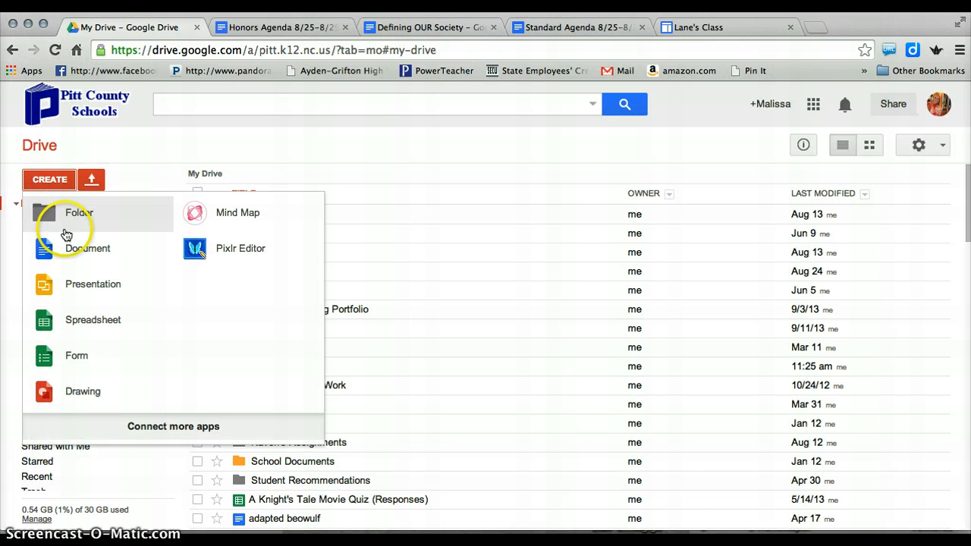
left_click(70, 231)
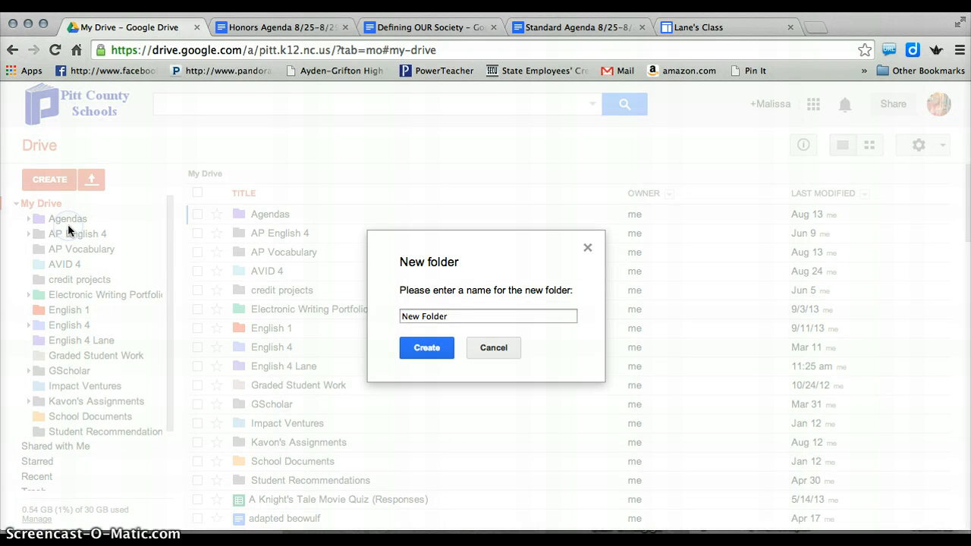
left_click(446, 315)
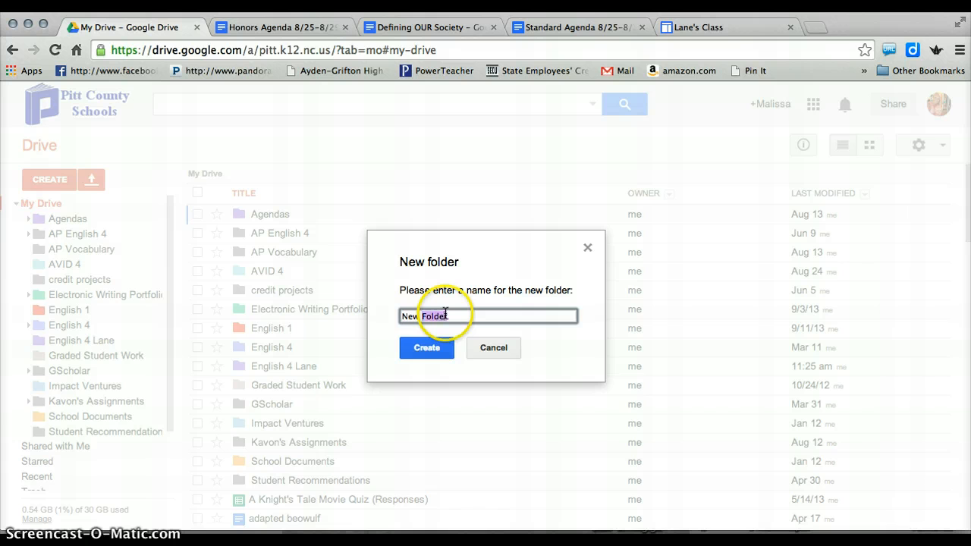
triple_click(445, 316)
type("Advanced Functions")
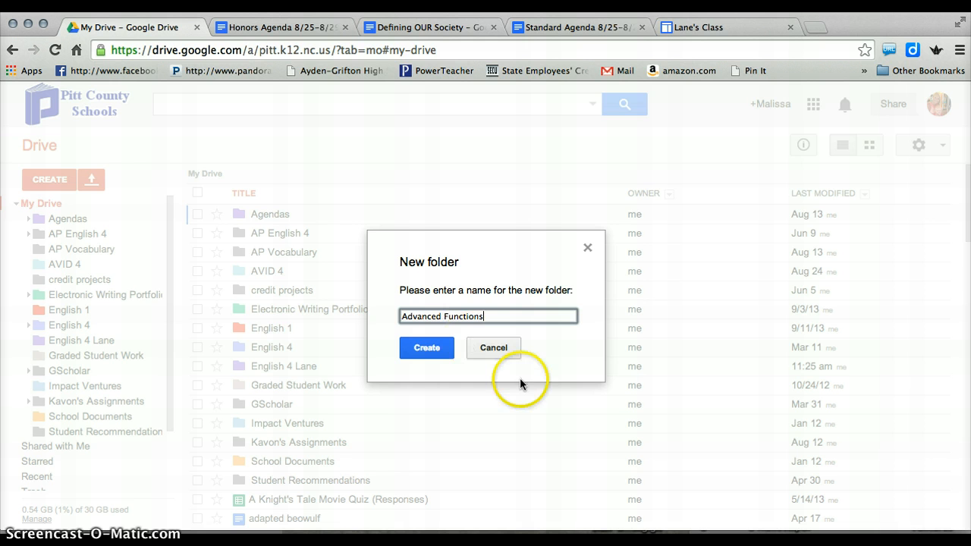
left_click(426, 349)
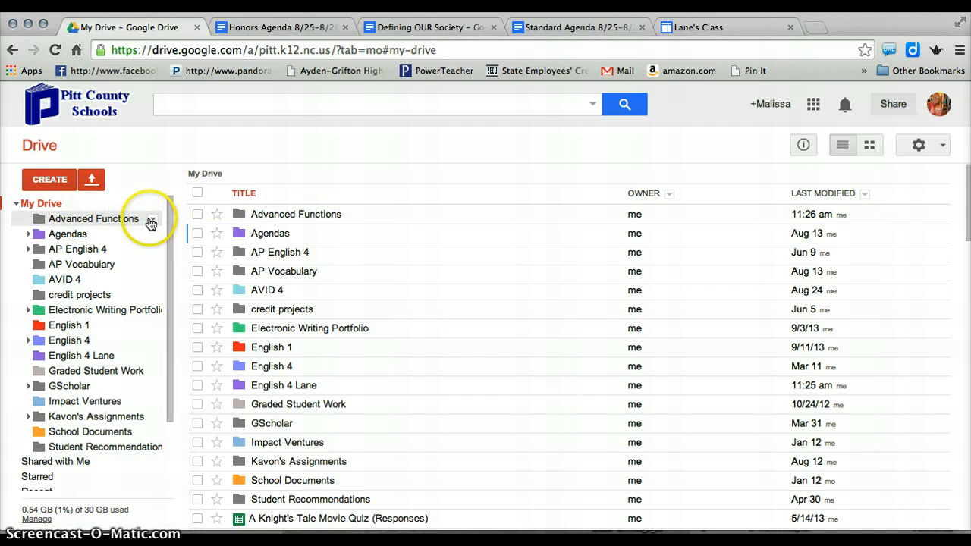
Change the color of the Advanced Functions folder to Macaroni
left_click(151, 222)
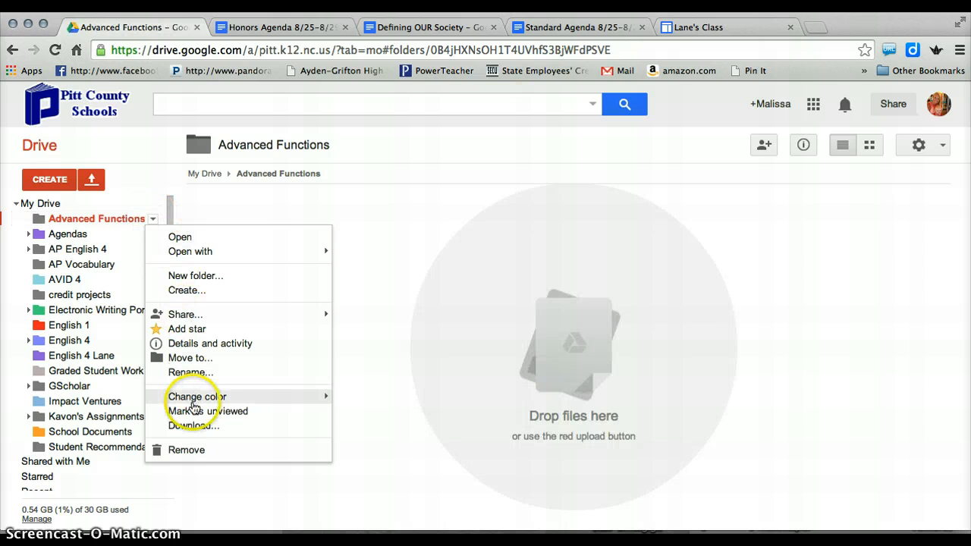
mouse_move(324, 403)
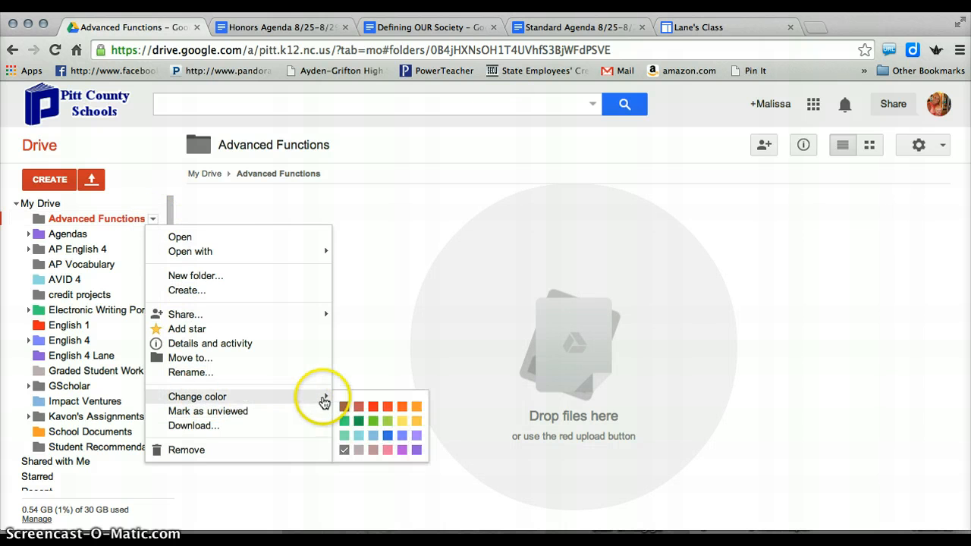
left_click(415, 410)
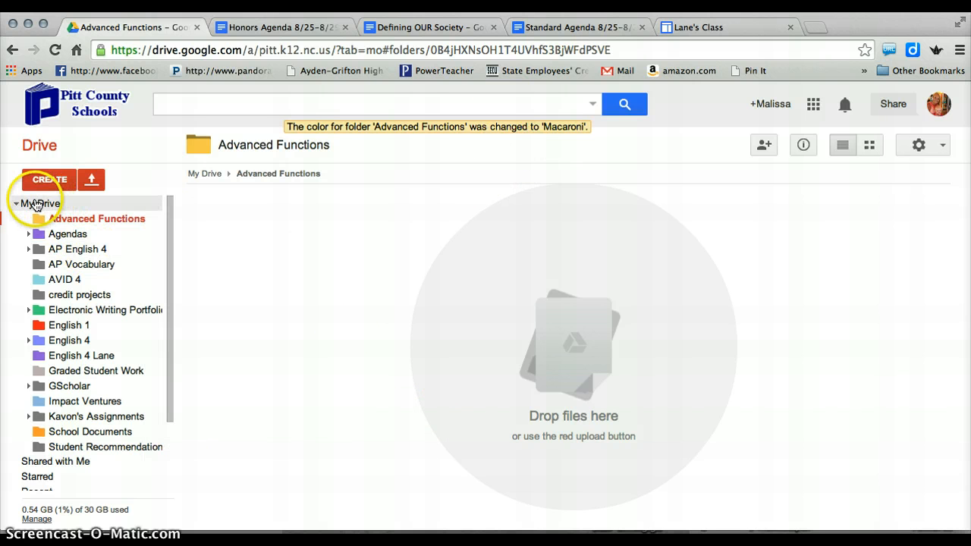
Create a blank text document inside the purple English 4 folder that carries the teacher's surname
left_click(45, 205)
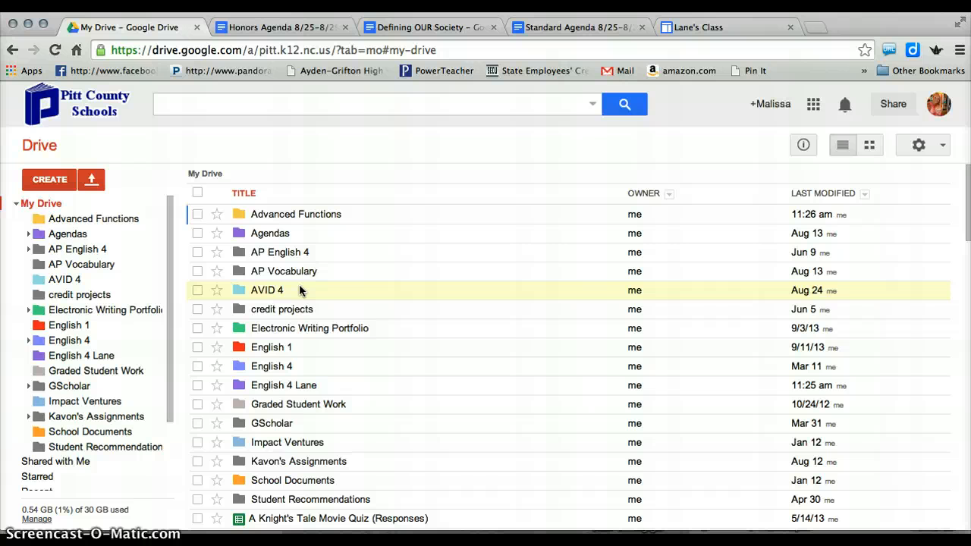
left_click(287, 387)
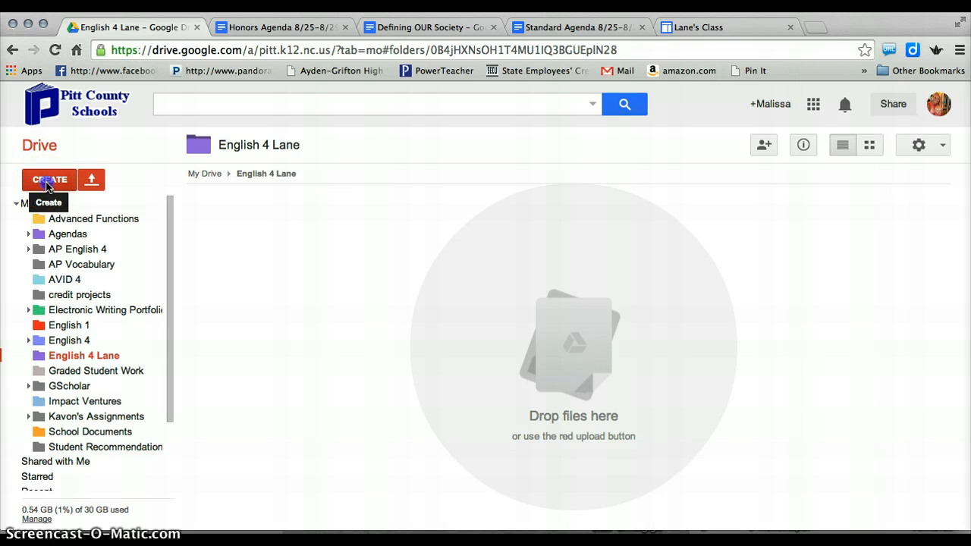
left_click(47, 182)
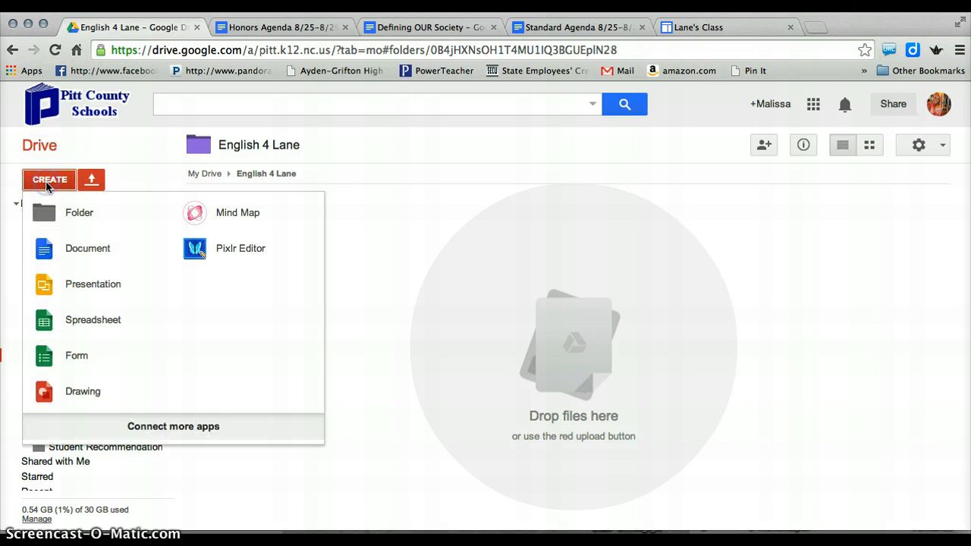
left_click(75, 249)
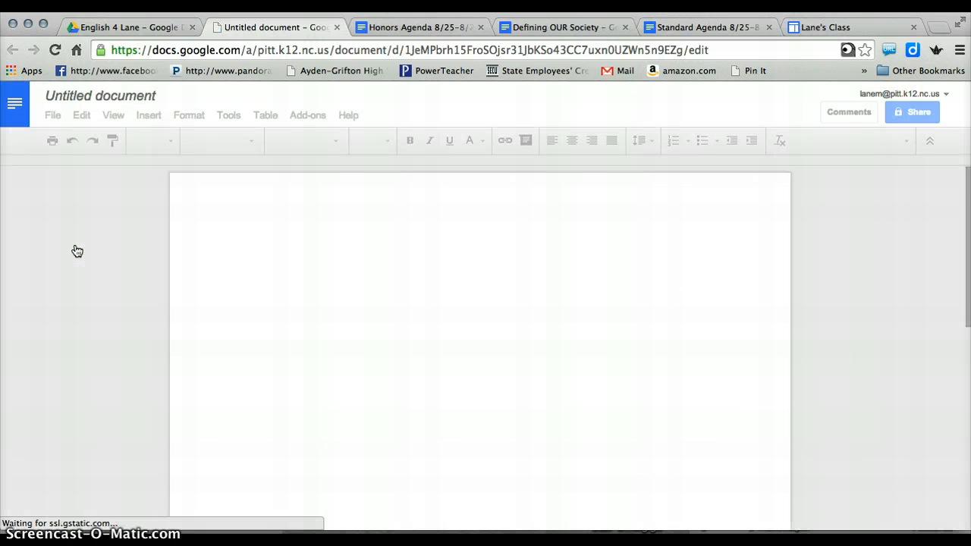
left_click(287, 275)
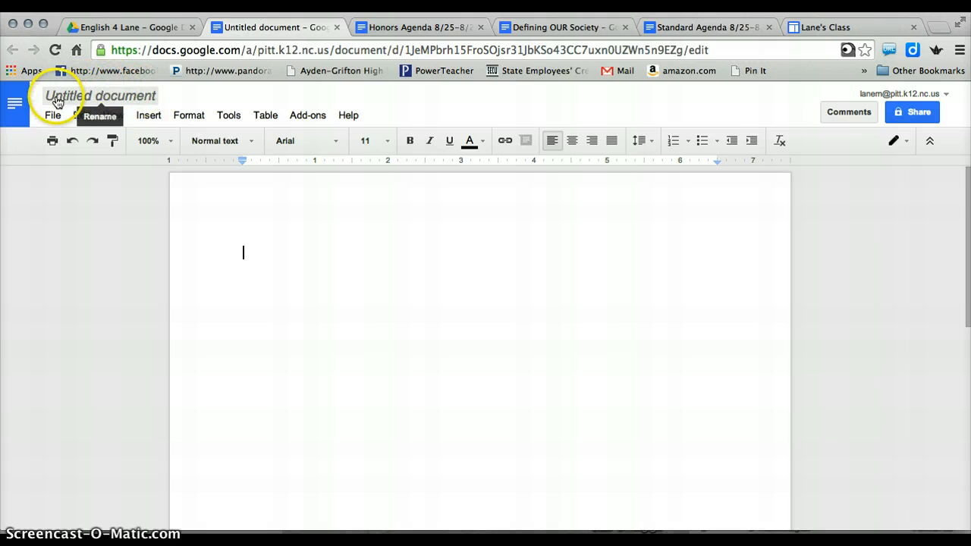
Rename the untitled document to "Practice 1-" followed by the author's first initial and surname
left_click(114, 97)
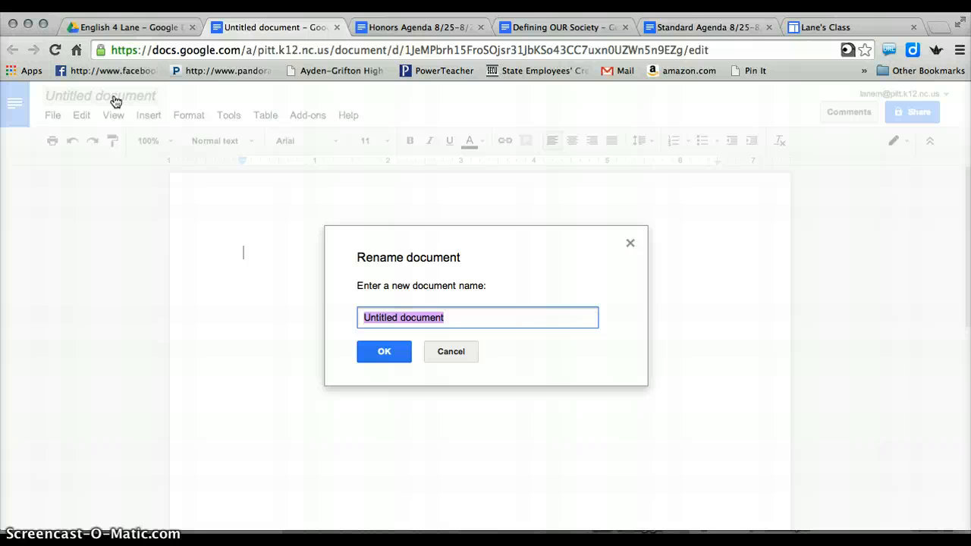
type("Practice 1-M.Lane")
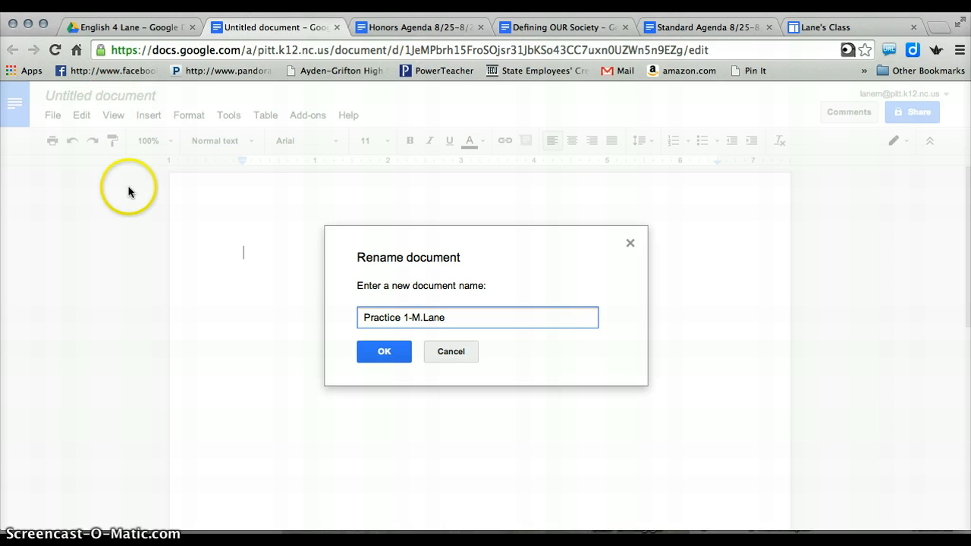
left_click(385, 353)
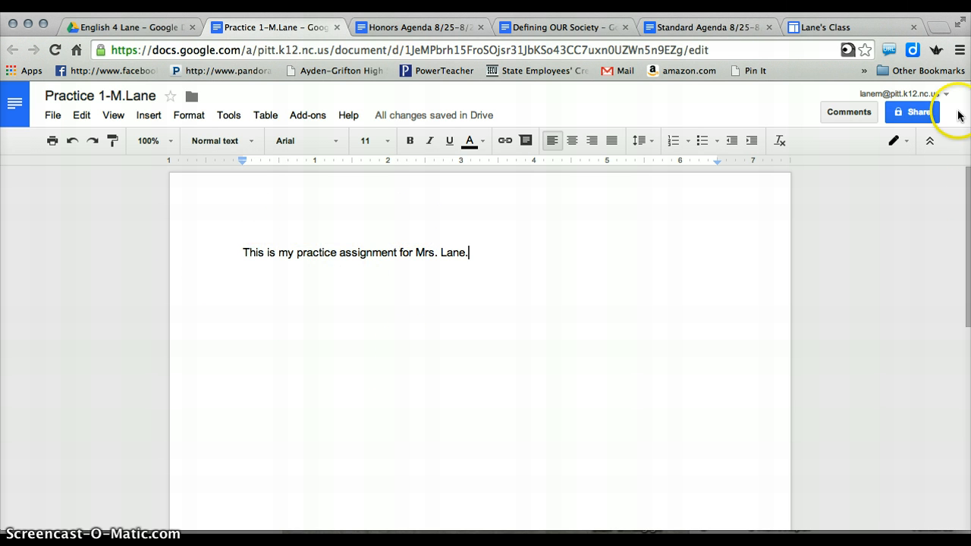
Share the practice document with anyone who has the link, set access to Can comment, and close the sharing settings
left_click(903, 113)
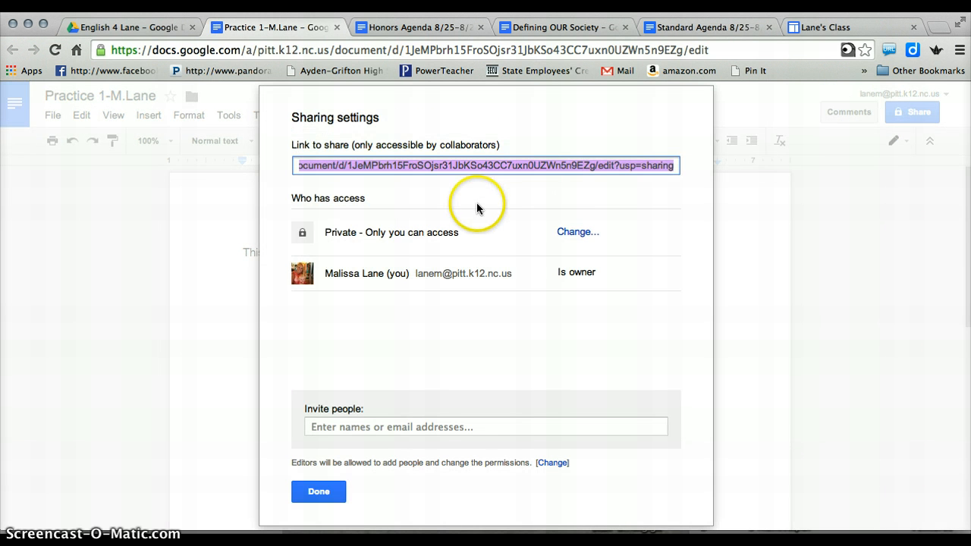
left_click(568, 234)
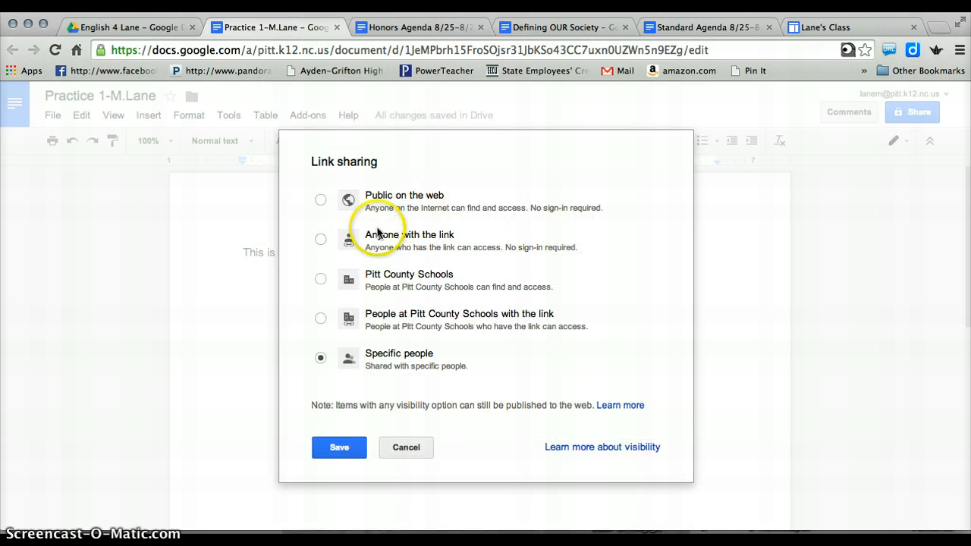
left_click(321, 239)
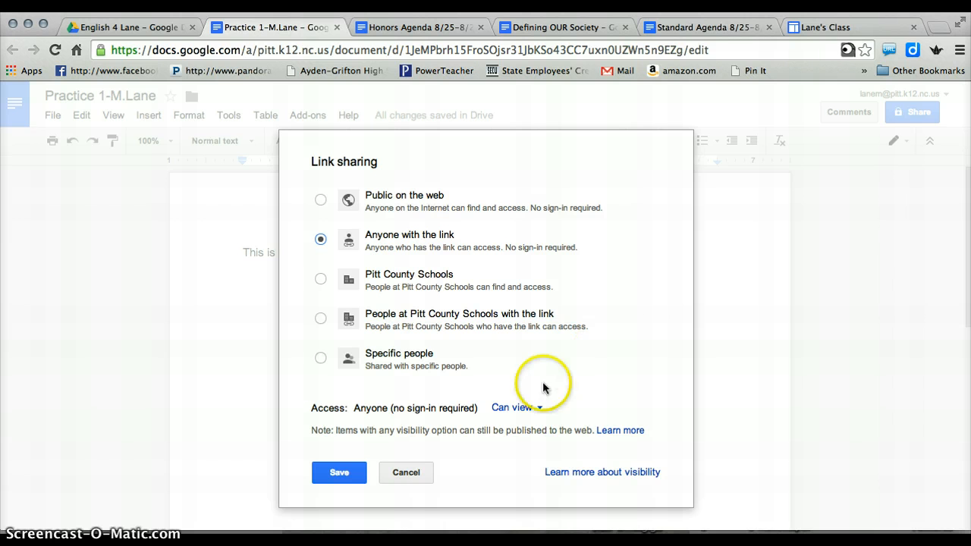
left_click(535, 409)
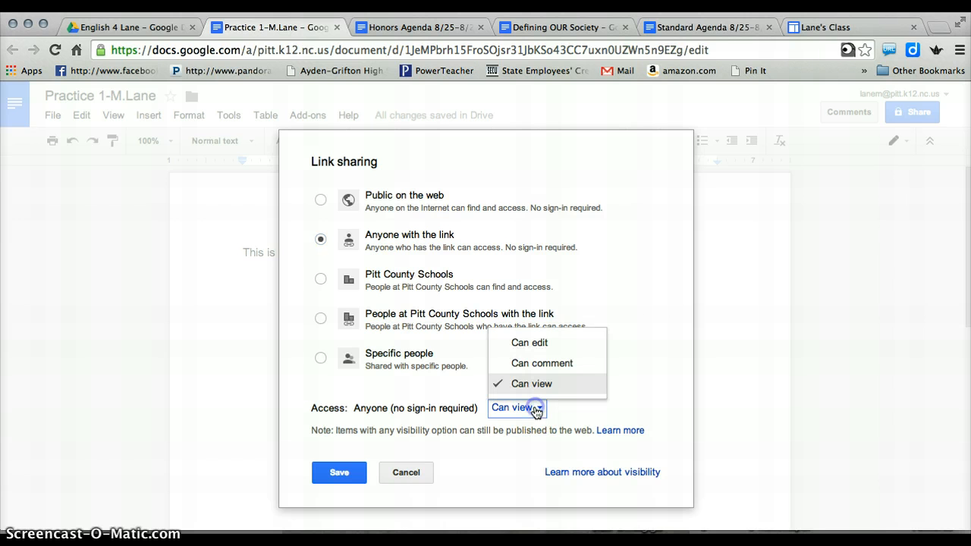
left_click(538, 366)
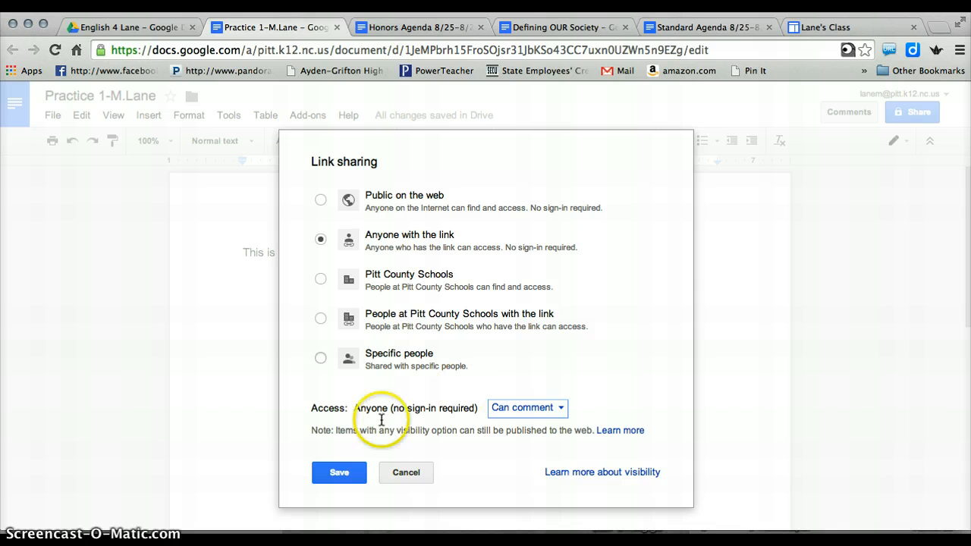
left_click(350, 474)
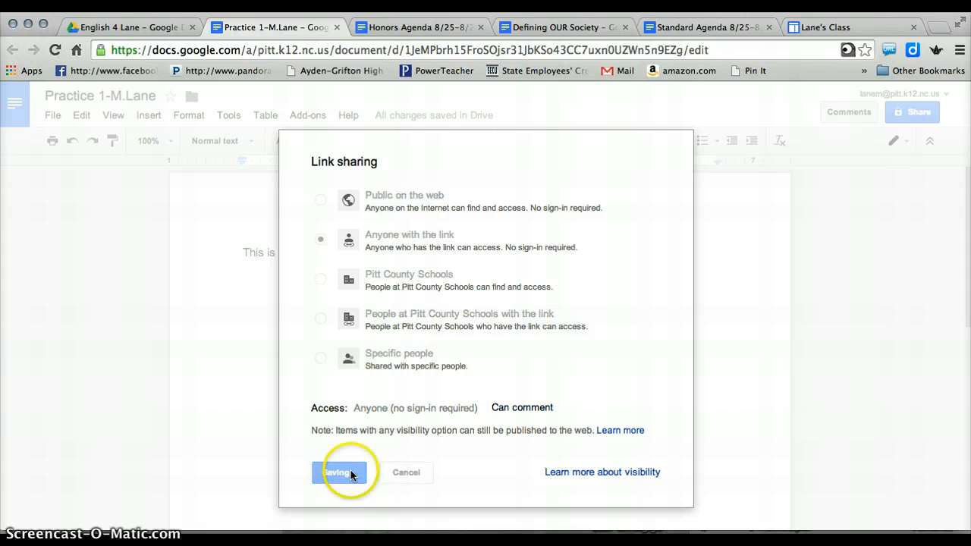
left_click(328, 494)
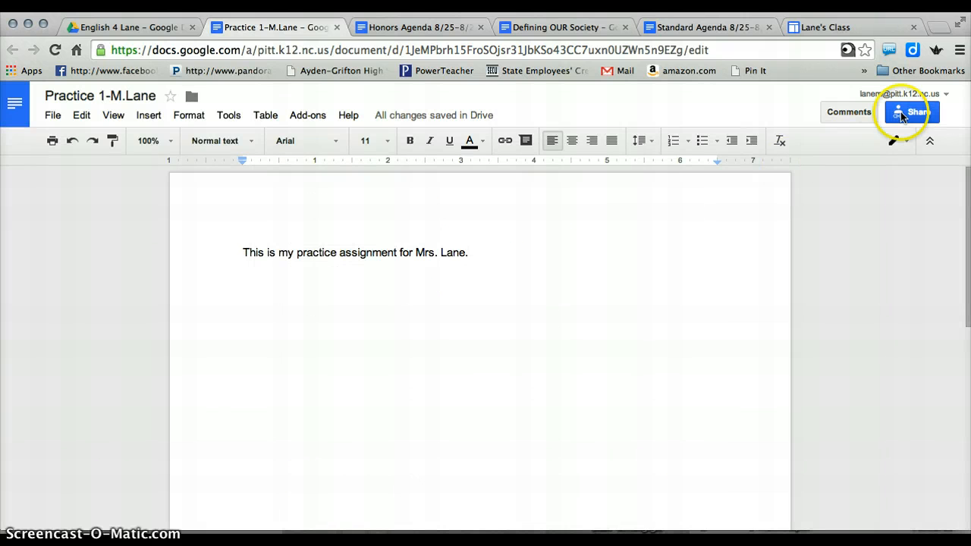
Review the My Drive file list and the contents of the purple English 4 folder that carries the teacher's surname
mouse_move(906, 122)
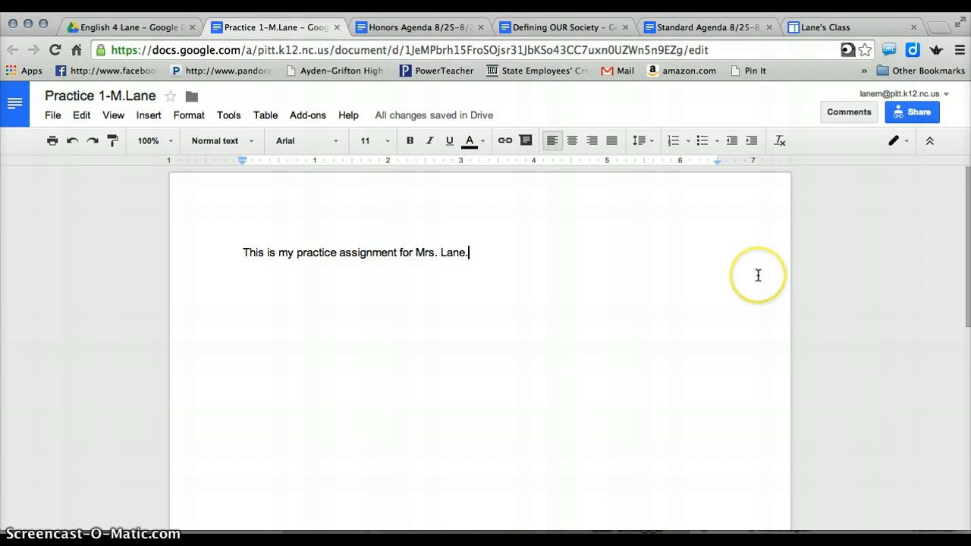
left_click(137, 27)
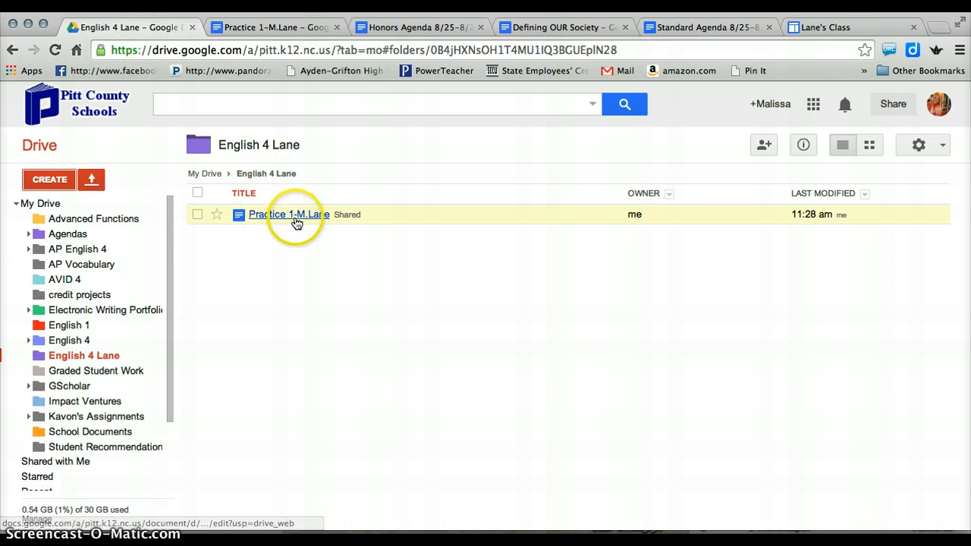
left_click(55, 204)
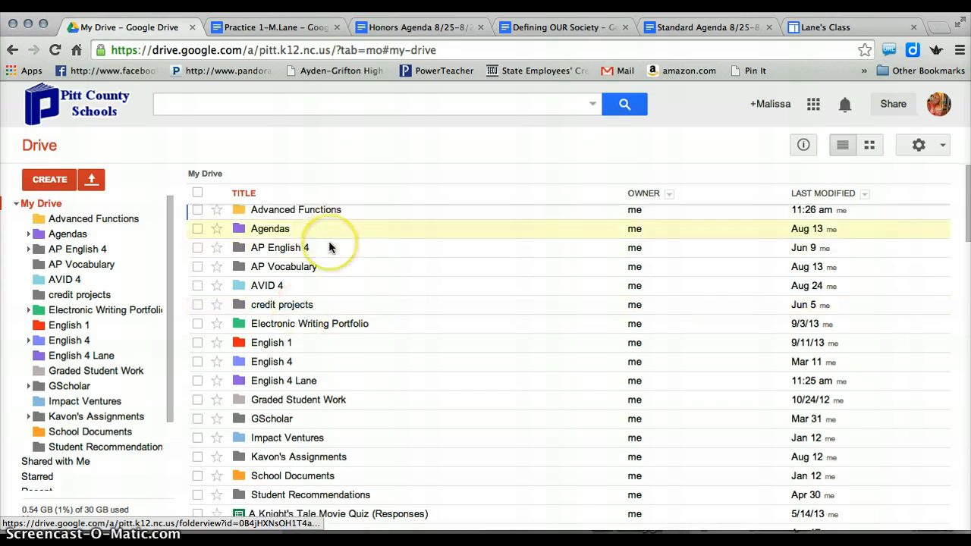
scroll(329, 245, "down", 10)
scroll(330, 245, "down", 6)
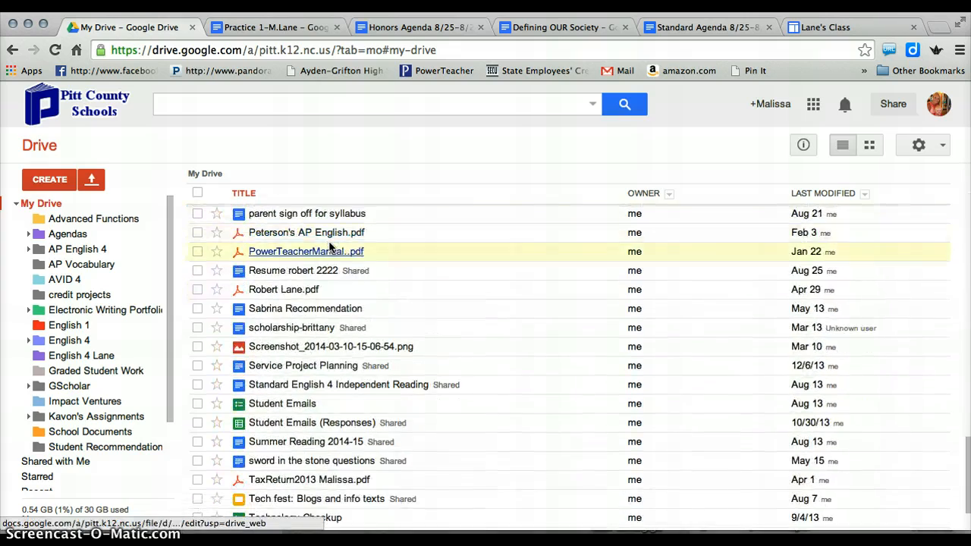
scroll(330, 245, "up", 4)
scroll(330, 245, "up", 15)
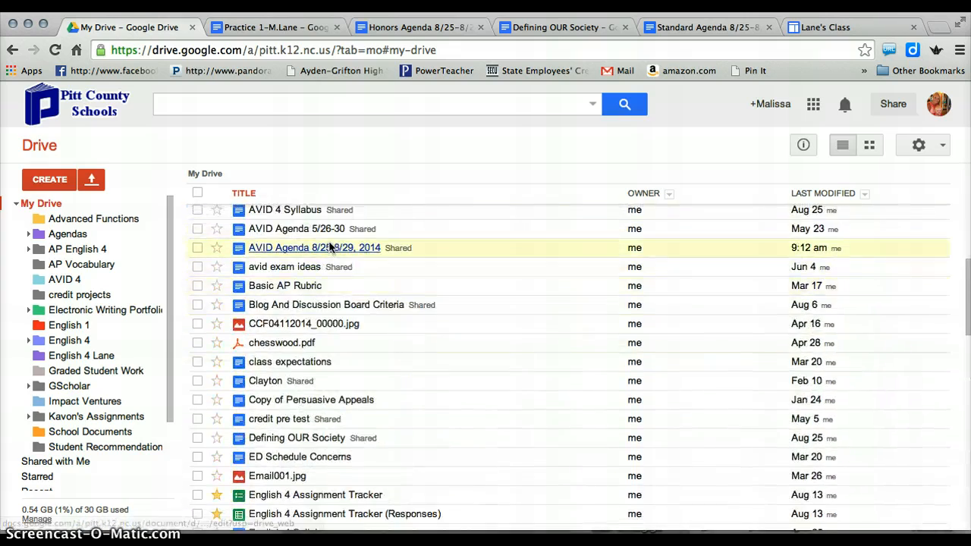
scroll(332, 238, "up", 5)
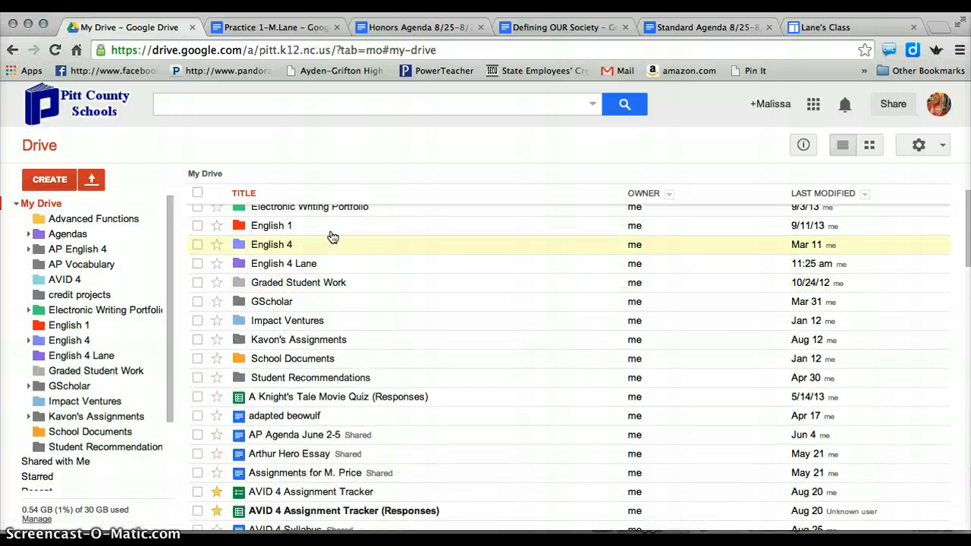
left_click(296, 312)
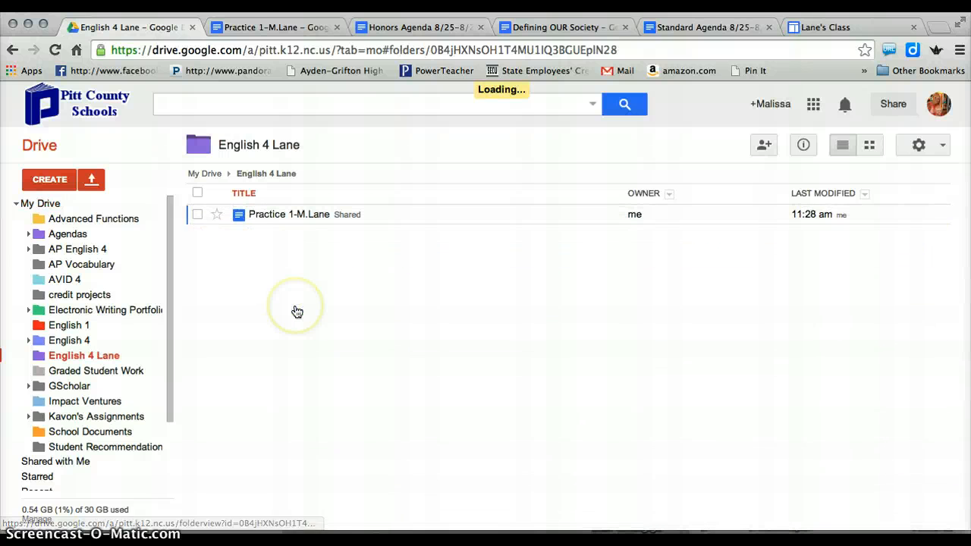
Create a My Drive document named "practice 2" plus the author's first initial and surname, containing the text "this is another practice."
left_click(53, 203)
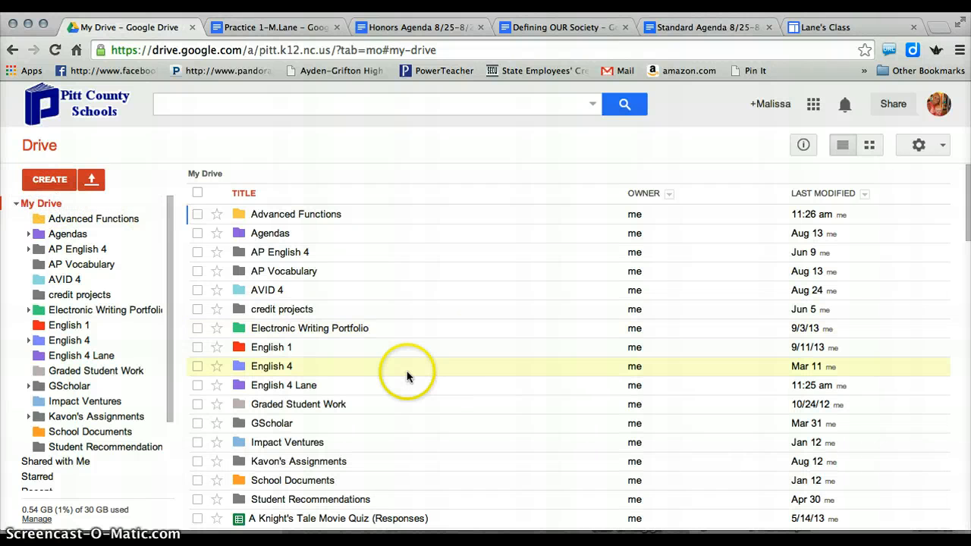
left_click(45, 181)
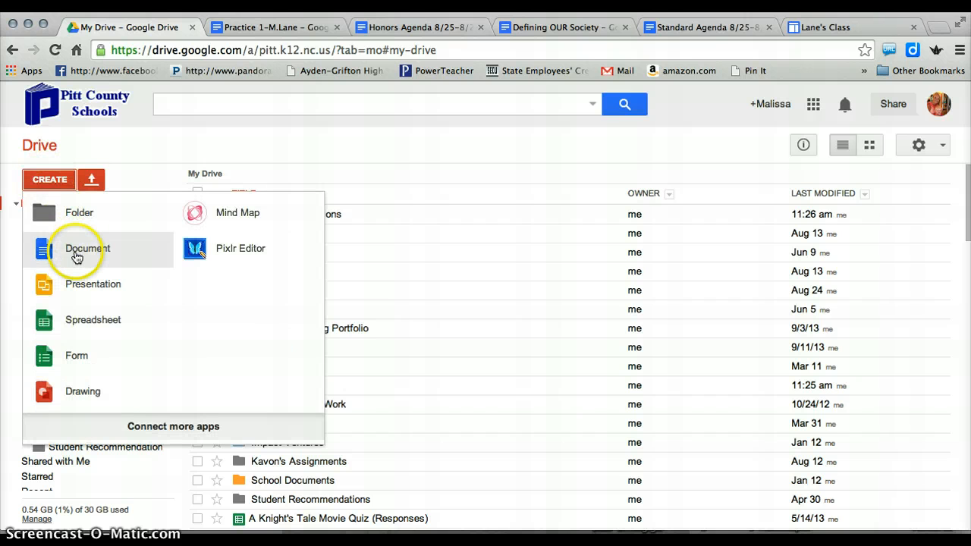
left_click(76, 254)
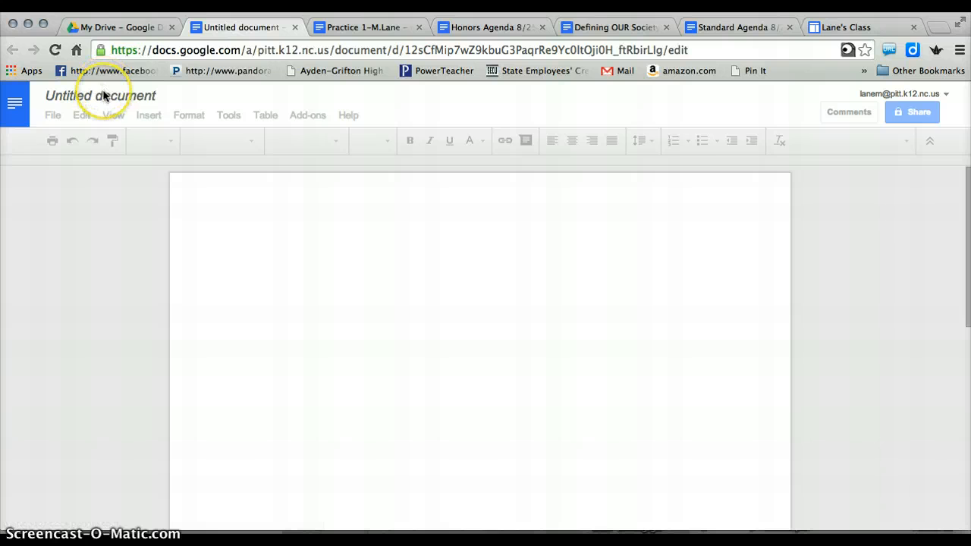
left_click(104, 97)
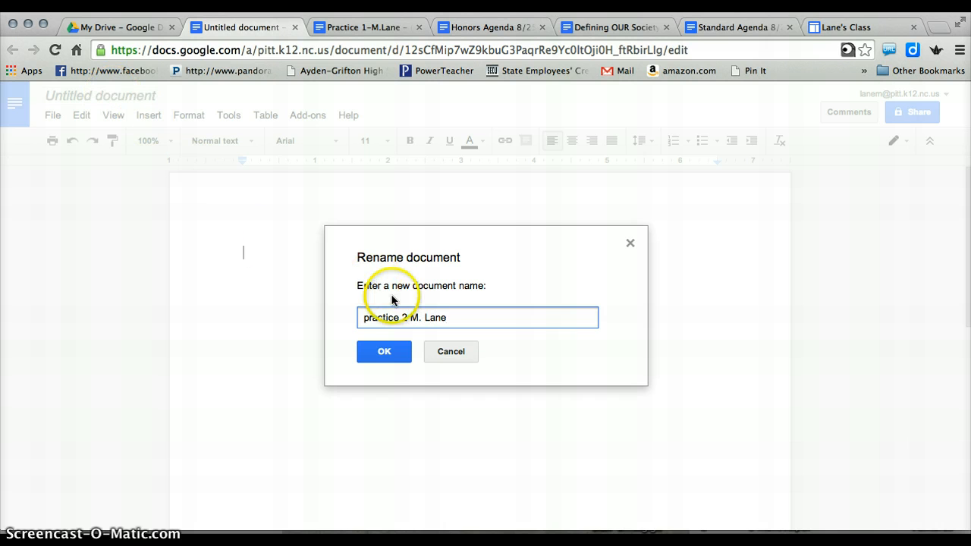
left_click(384, 351)
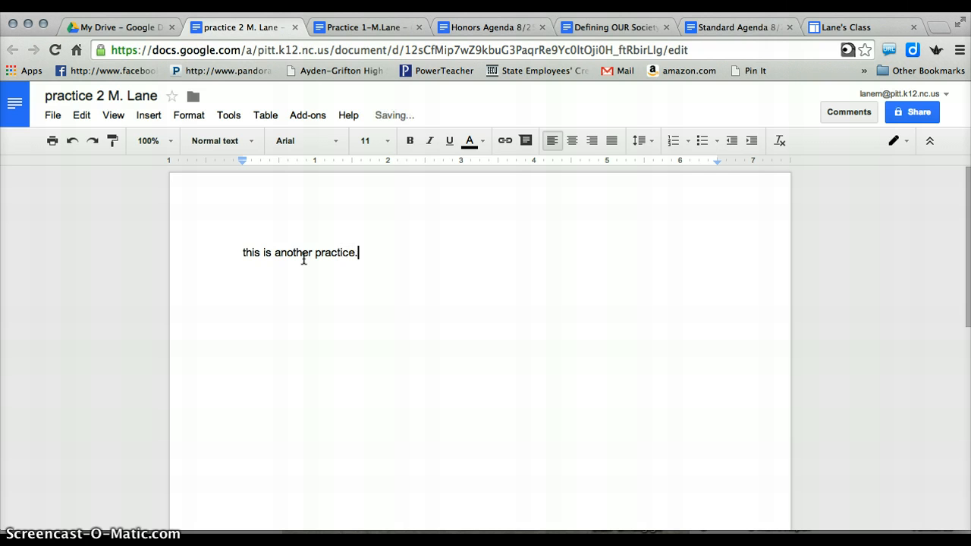
Share the second practice document with anyone who has the link, set access to Can comment, and close the document
left_click(915, 113)
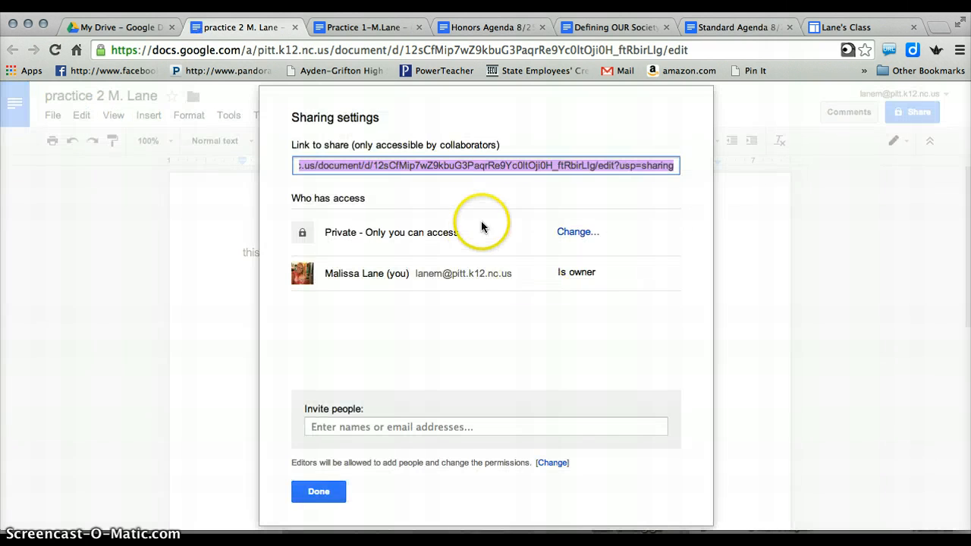
left_click(577, 231)
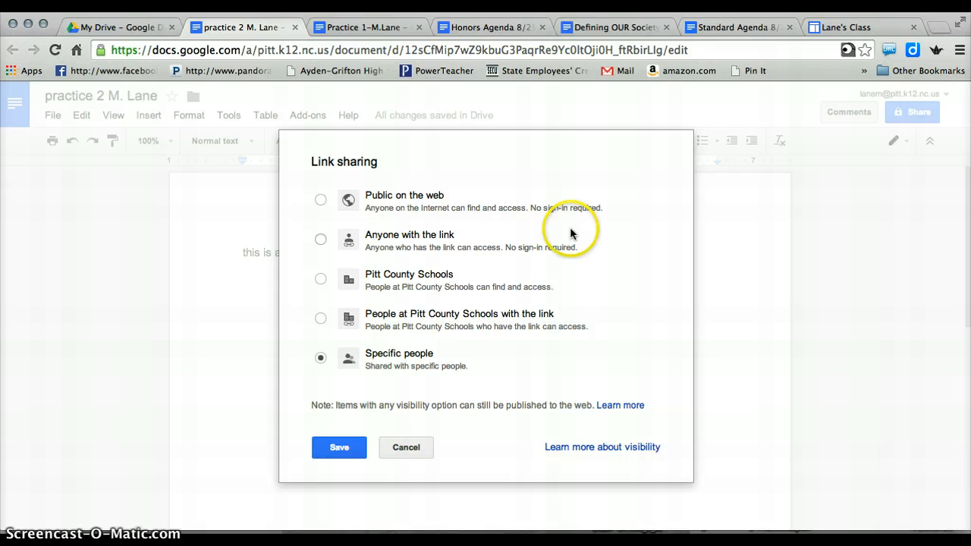
left_click(319, 240)
left_click(510, 407)
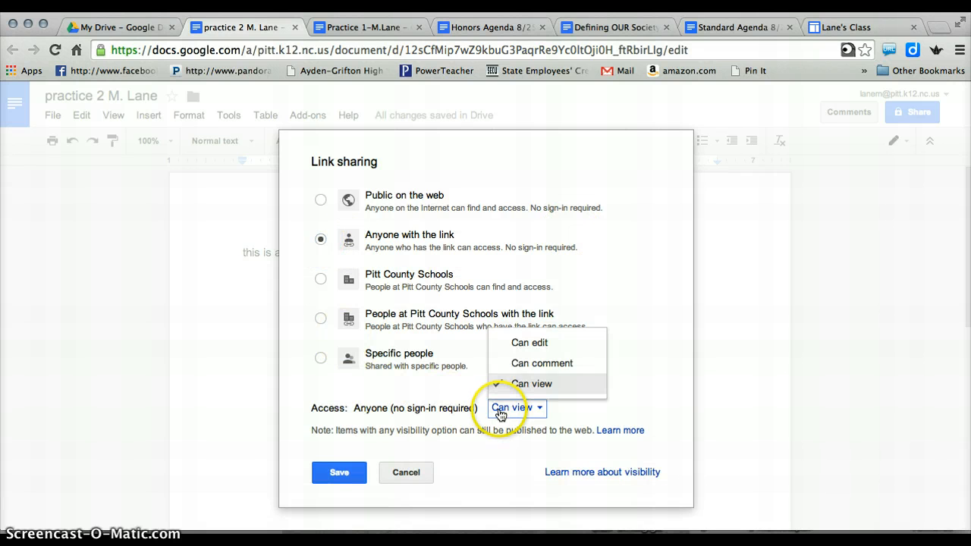
left_click(513, 367)
left_click(334, 473)
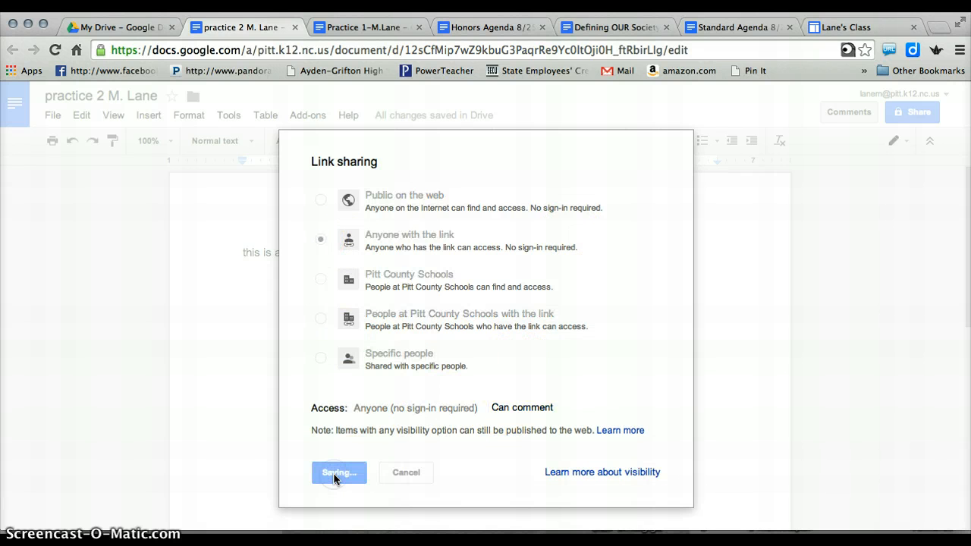
left_click(332, 495)
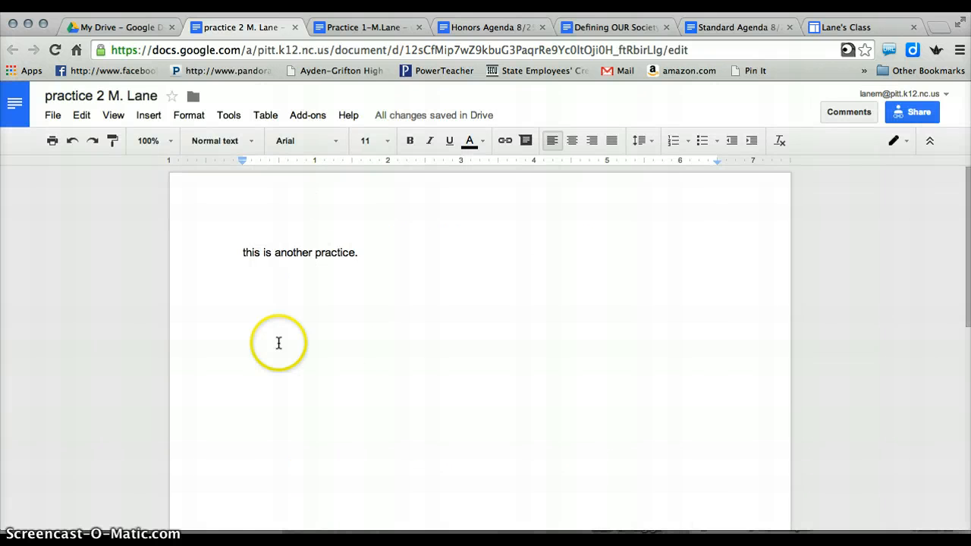
left_click(295, 27)
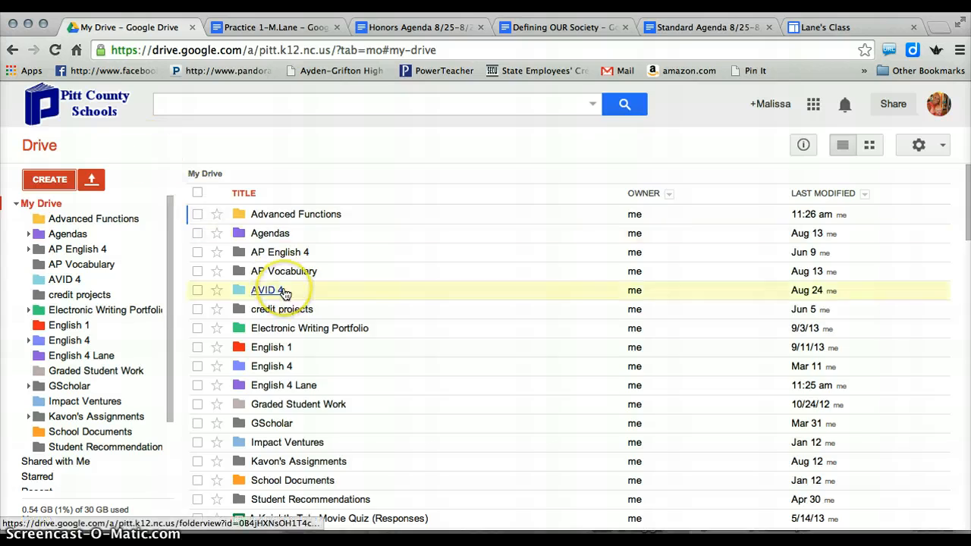
Locate the second practice document in the My Drive file list
scroll(285, 294, "down", 10)
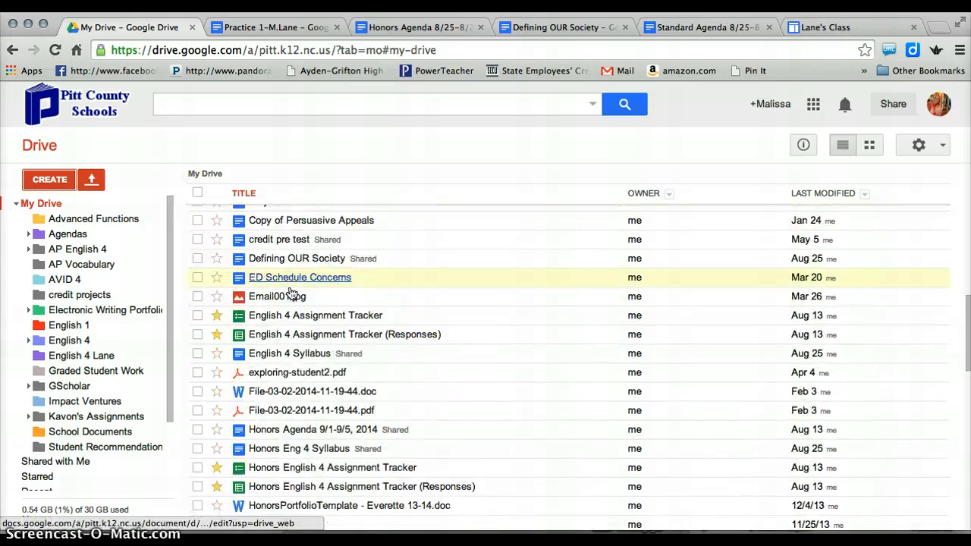
scroll(291, 295, "down", 10)
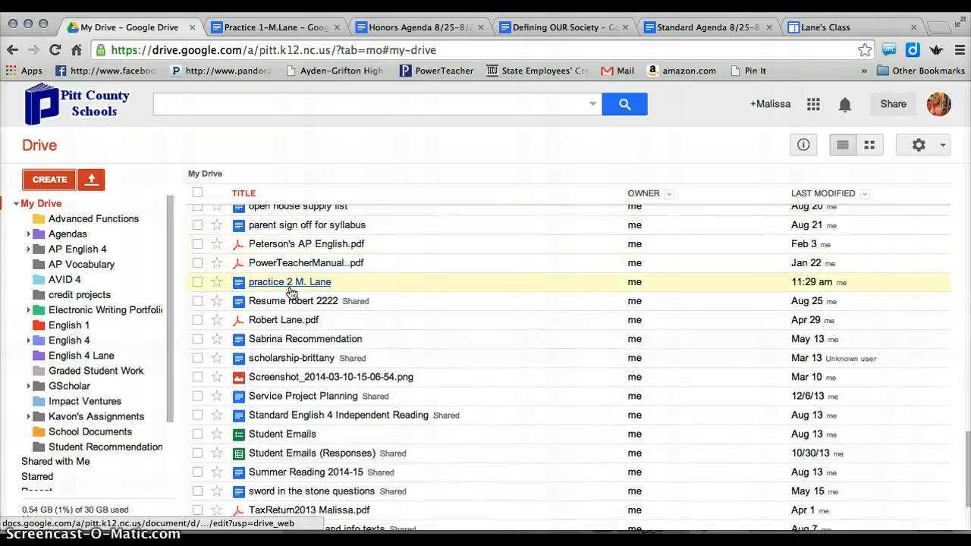
scroll(290, 295, "down", 3)
left_click(287, 359)
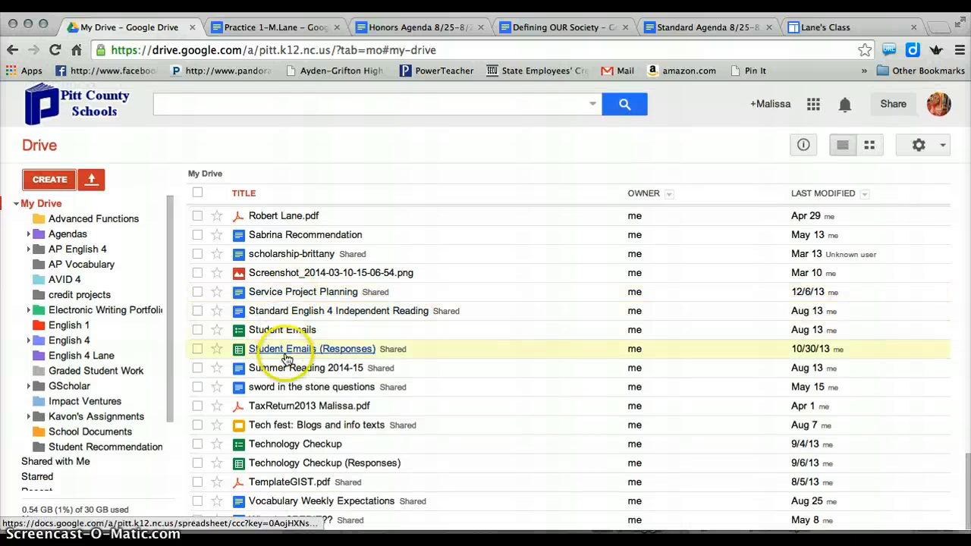
scroll(300, 319, "up", 4)
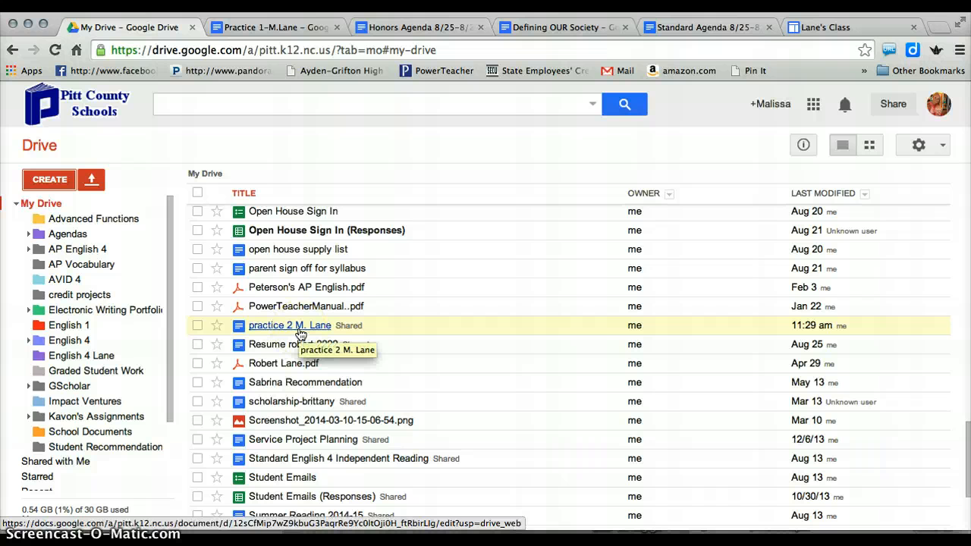
left_click(197, 325)
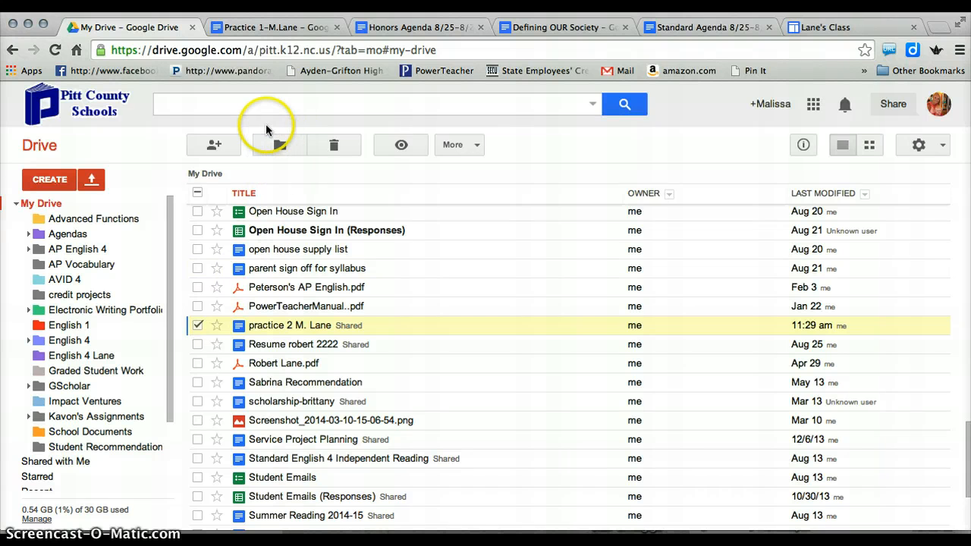
left_click(281, 143)
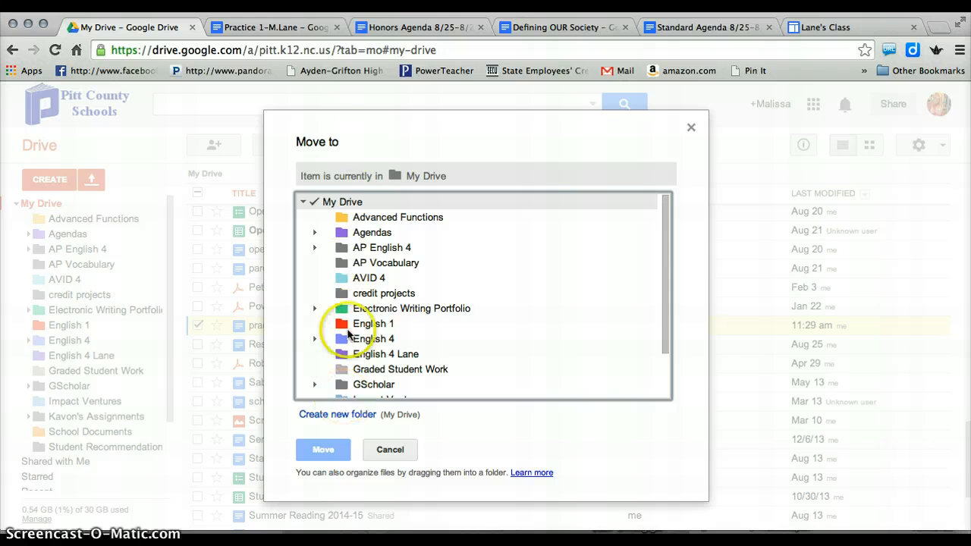
left_click(391, 453)
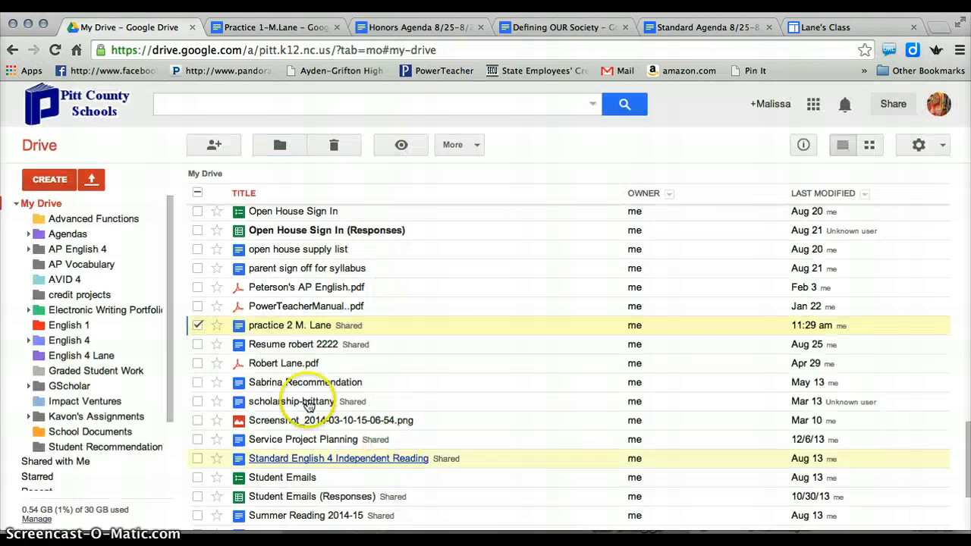
left_click(196, 329)
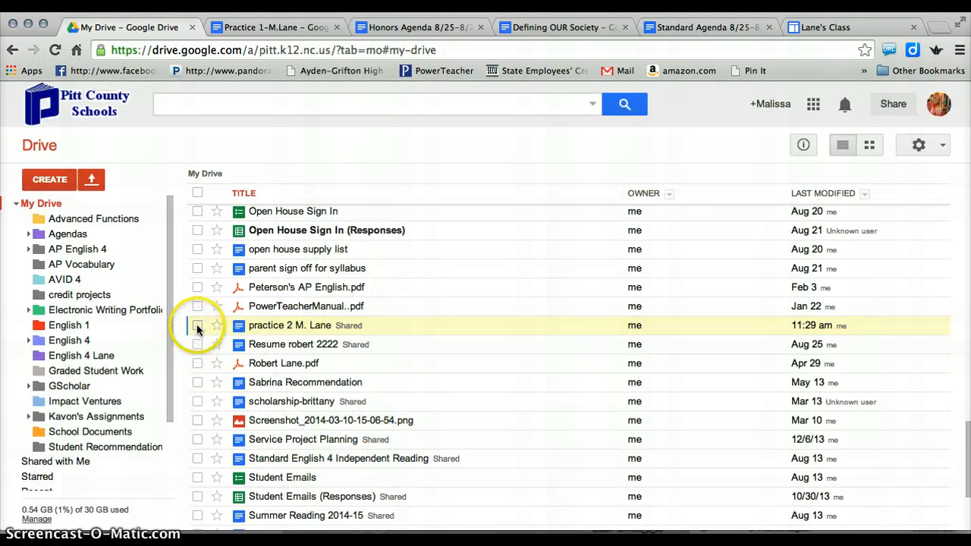
Move the opened second practice document into the purple English 4 folder with the teacher's surname, close it, and check that folder in Drive
left_click(299, 332)
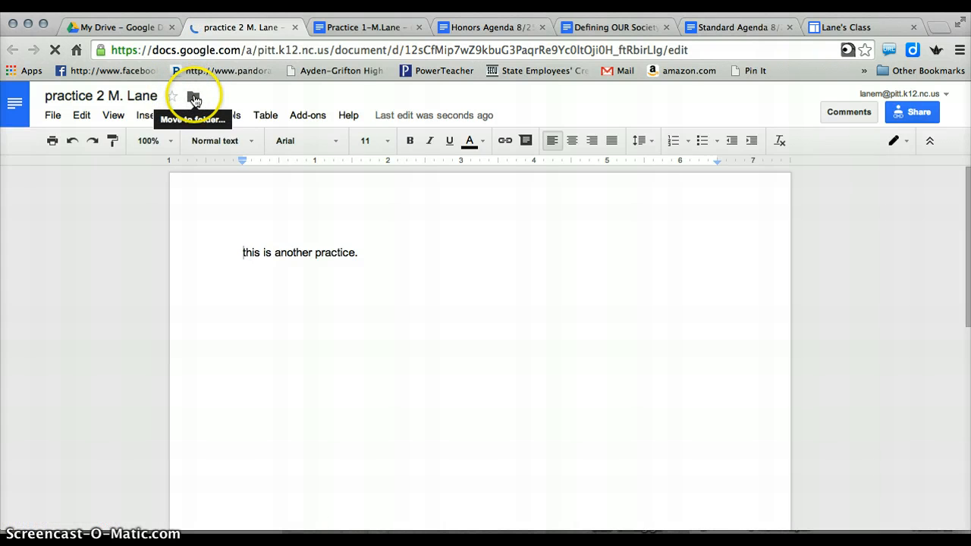
left_click(194, 100)
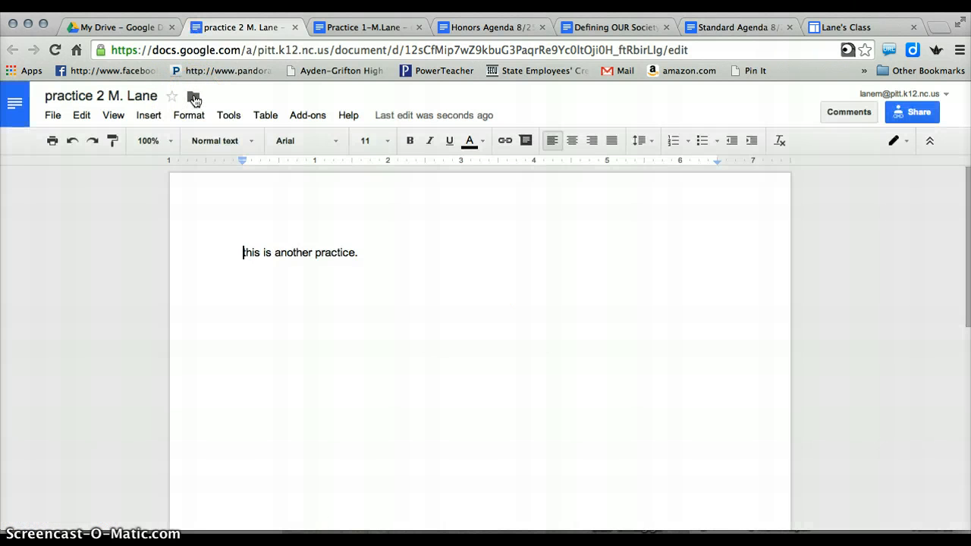
left_click(195, 100)
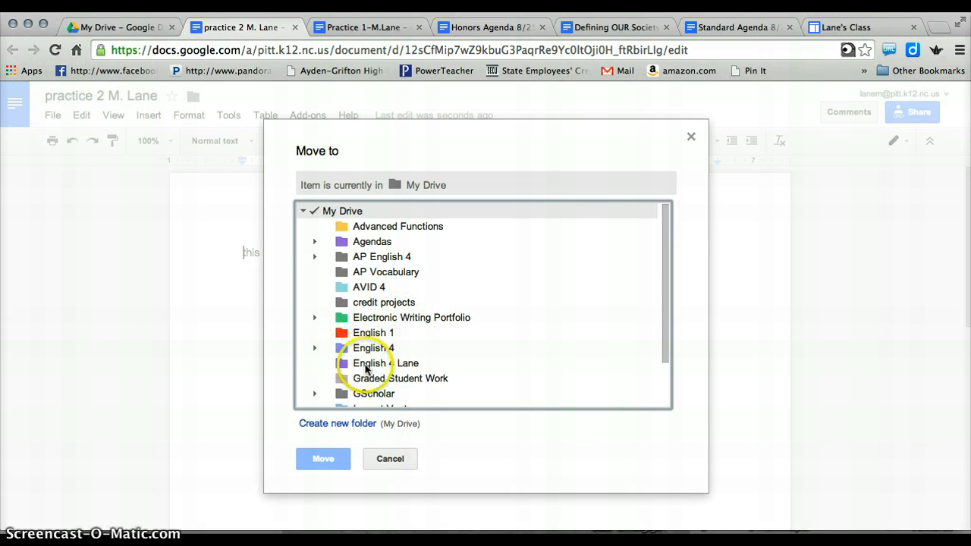
left_click(366, 366)
left_click(325, 460)
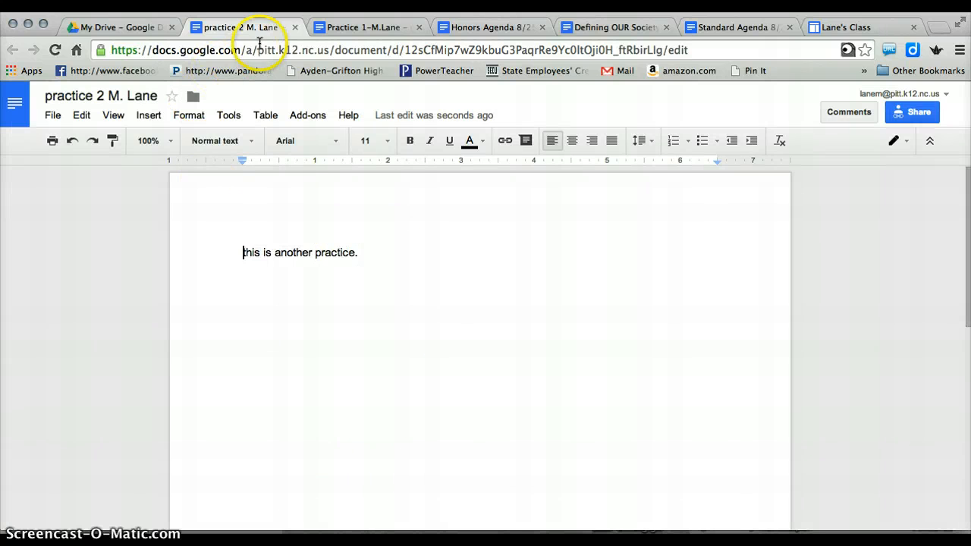
left_click(296, 28)
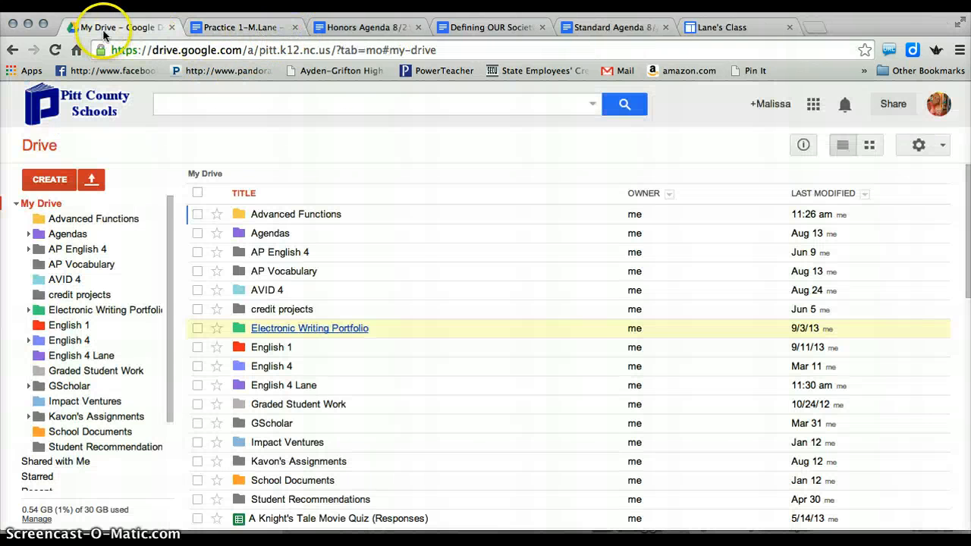
left_click(278, 385)
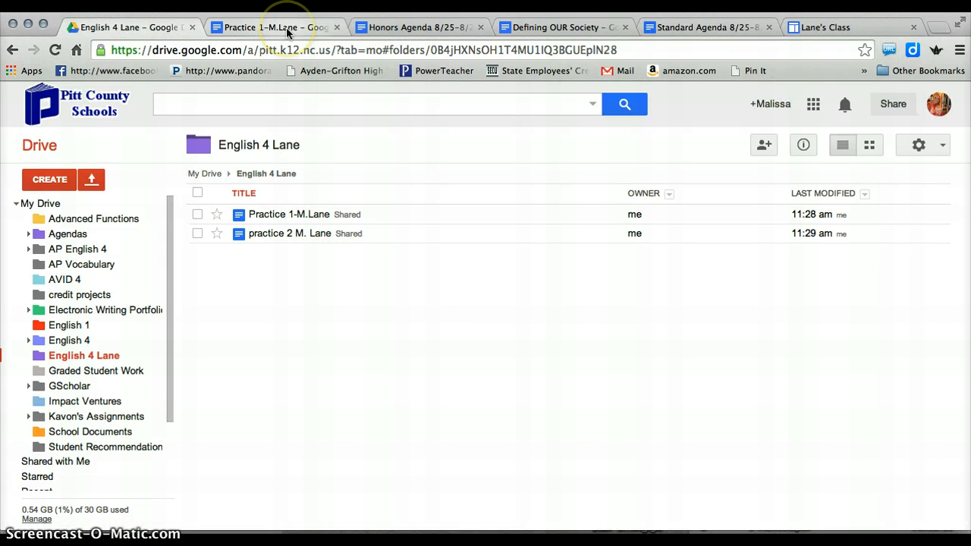
Switch to the teacher's class website and open its English 4--Standard & Honors page
left_click(818, 30)
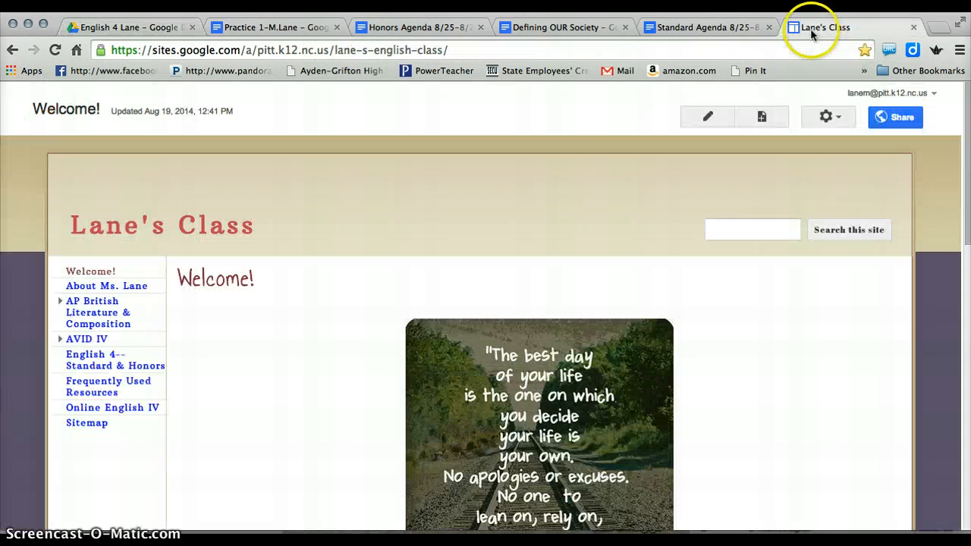
scroll(478, 238, "down", 3)
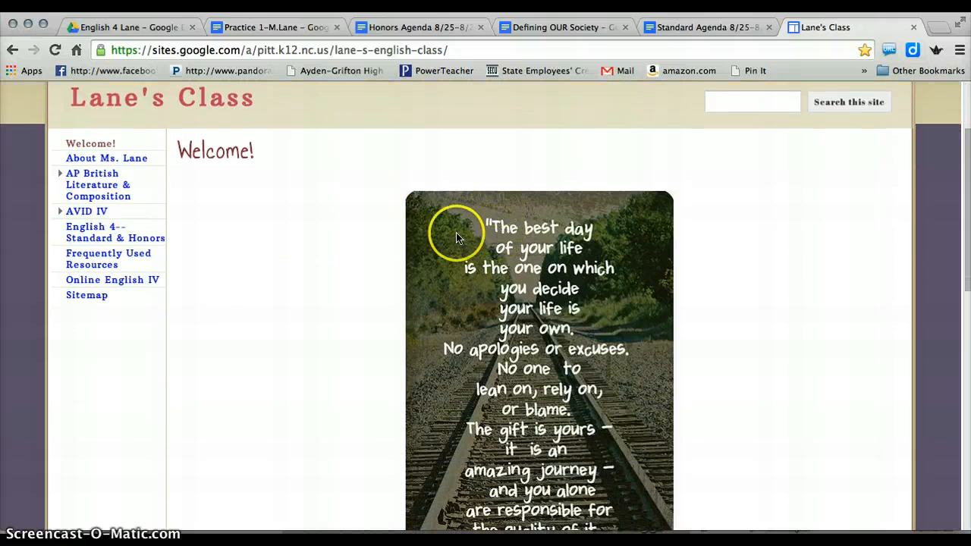
left_click(91, 230)
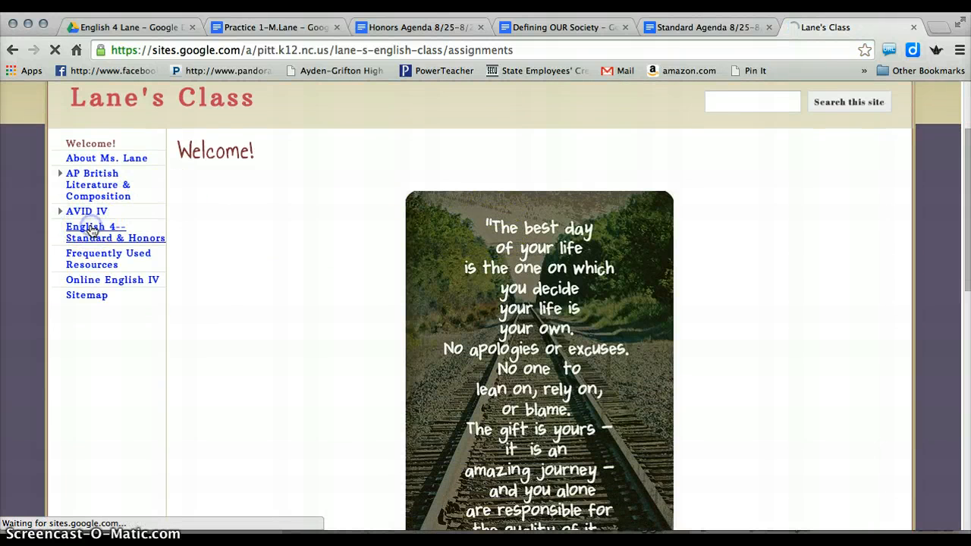
Open the Honors Assignment Tracker form from Important Resources and enter the student's first and last name
scroll(296, 330, "down", 3)
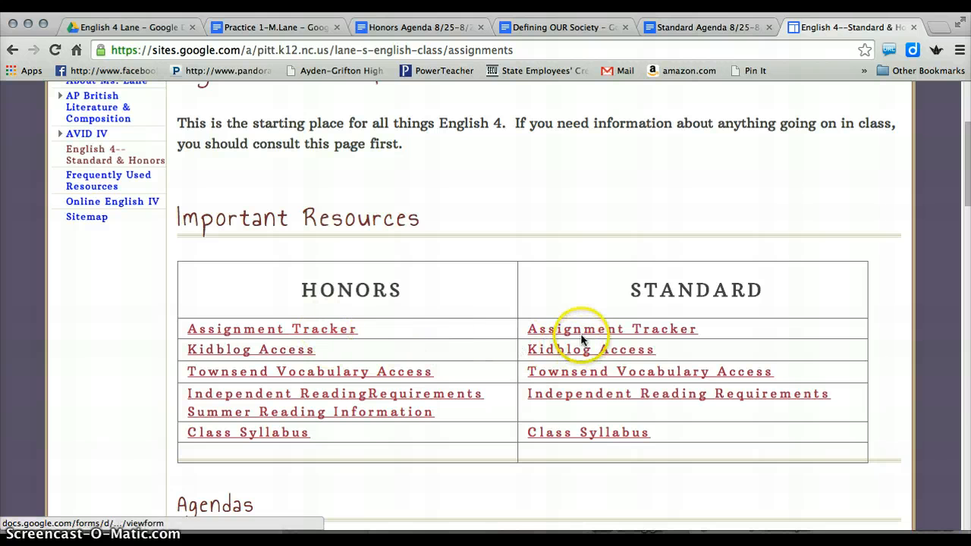
left_click(338, 330)
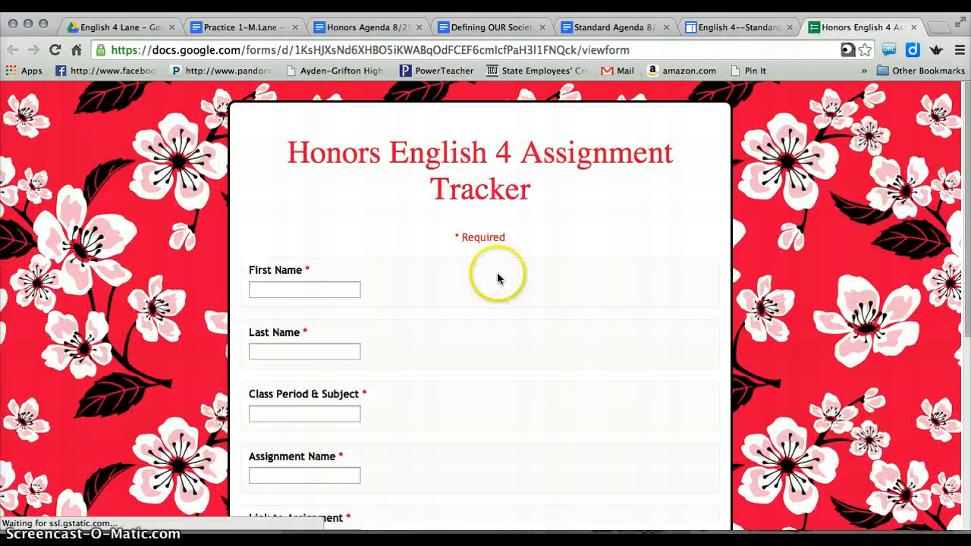
left_click(316, 287)
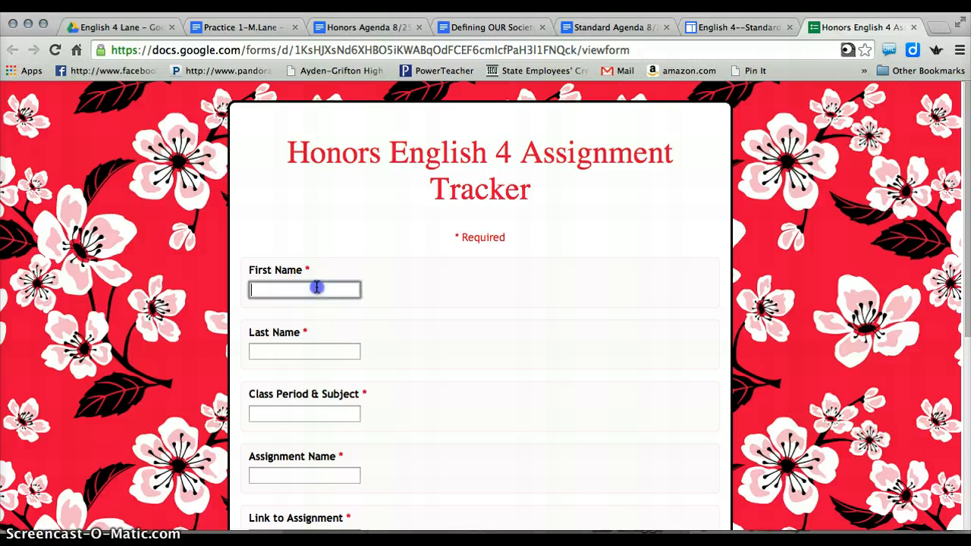
type("Malissa")
key("Tab")
type("Lane")
key("Tab")
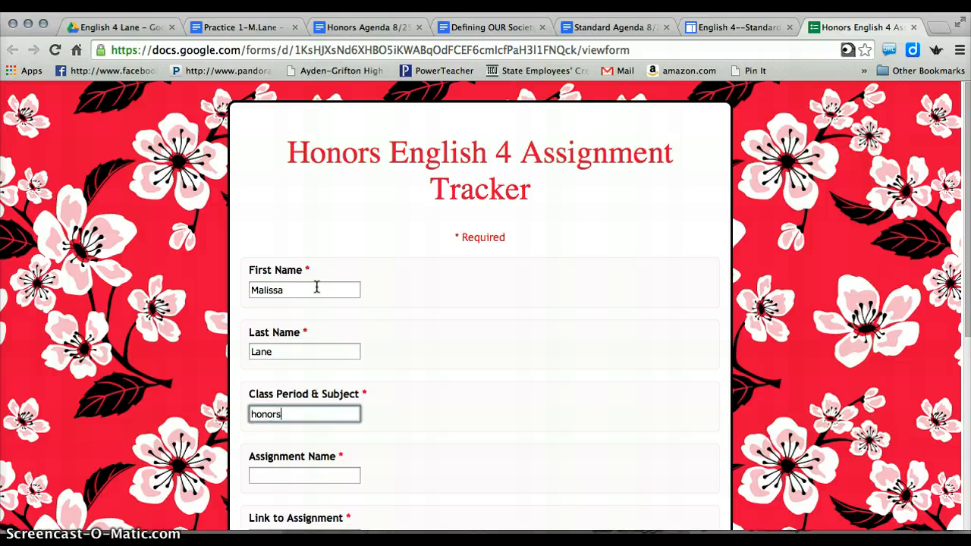
Enter honors 4 as the class period and subject and practice as the assignment name in the tracker form
type("honors 4")
scroll(316, 288, "down", 2)
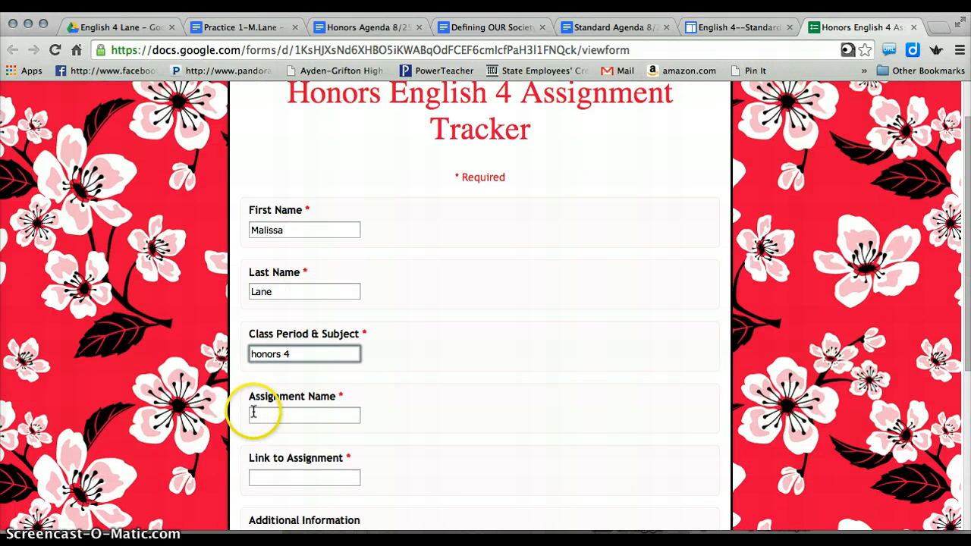
left_click(254, 413)
type("practice")
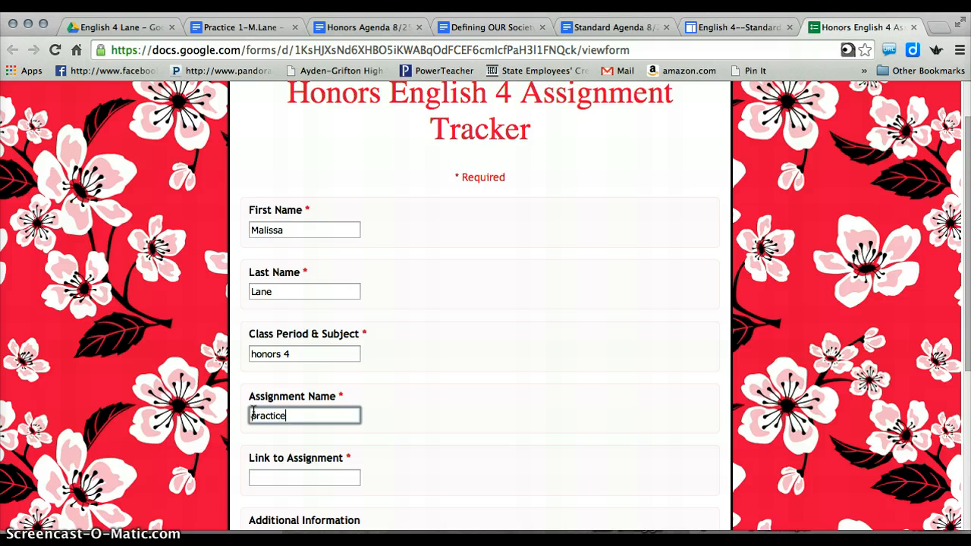
Copy the web address of the open Practice 1 document and paste it as the tracker form's Link to Assignment
left_click(261, 476)
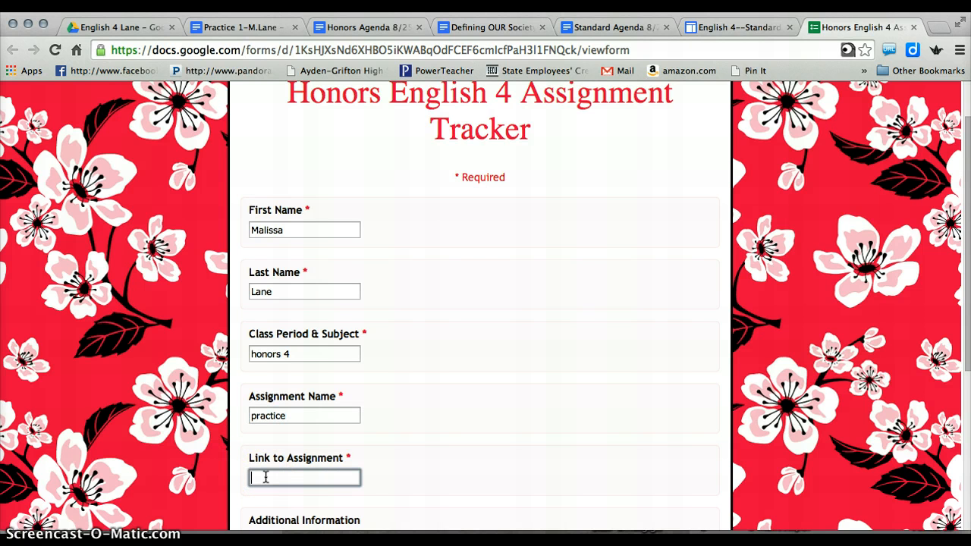
left_click(237, 27)
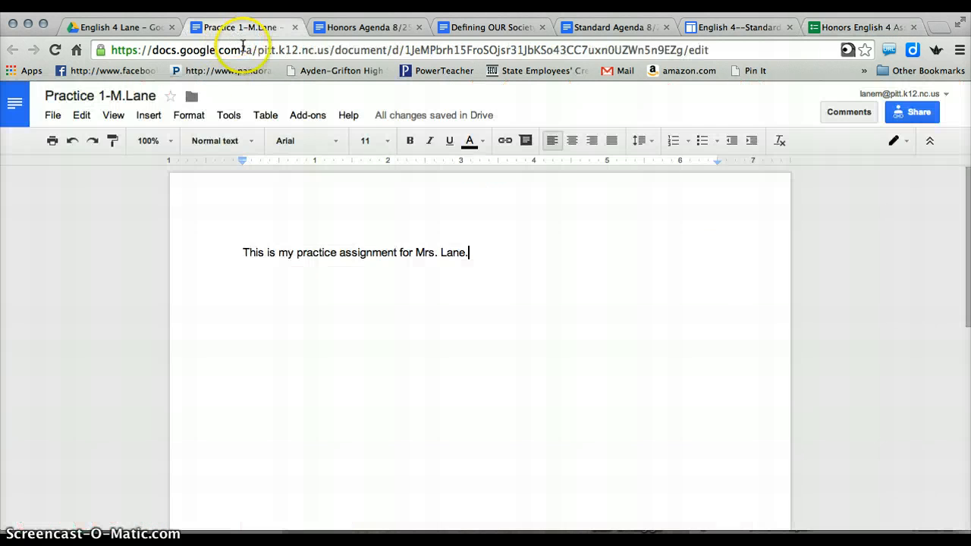
left_click(244, 49)
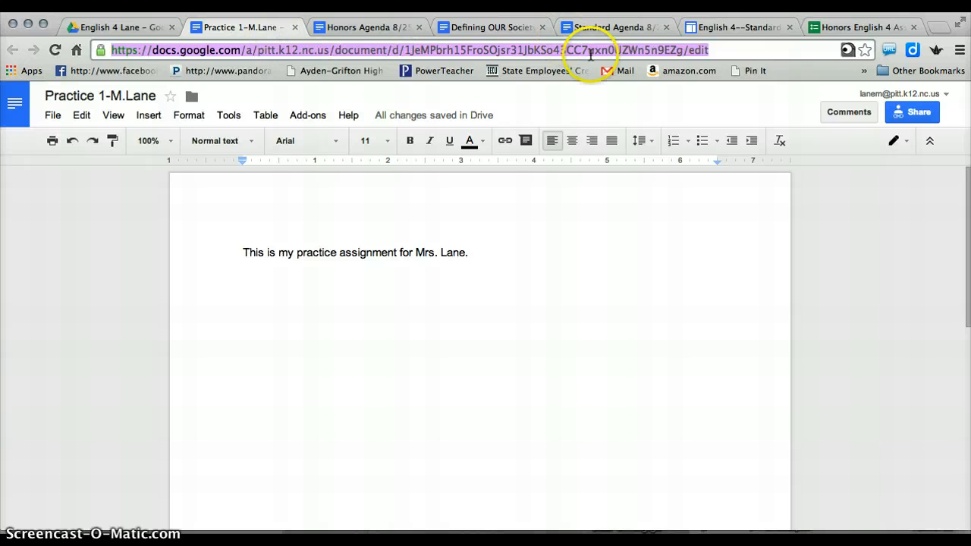
left_click(813, 28)
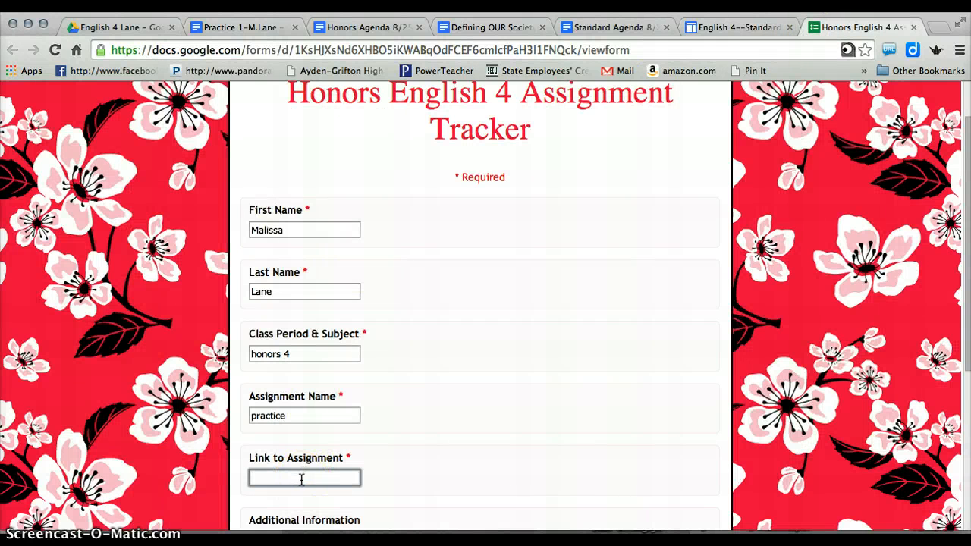
left_click(257, 29)
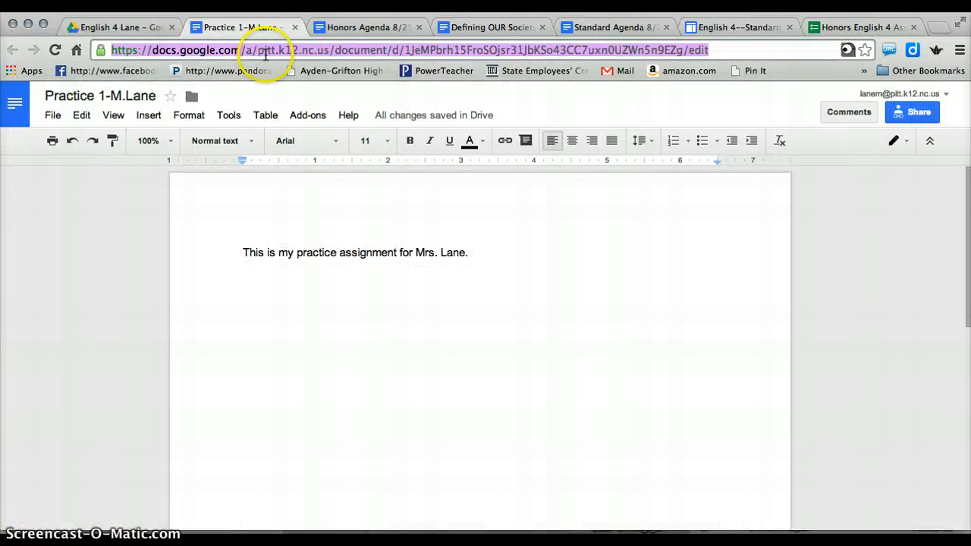
triple_click(266, 55)
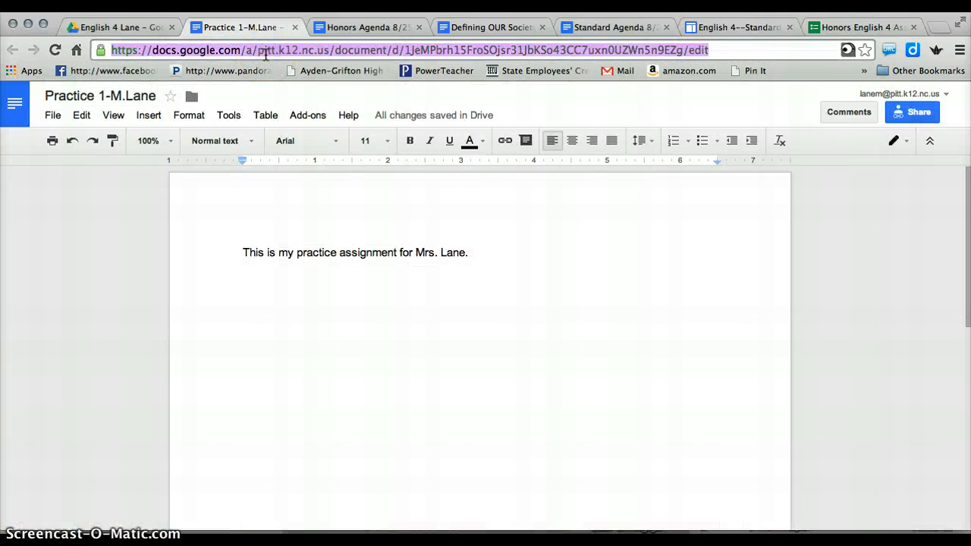
left_click(863, 26)
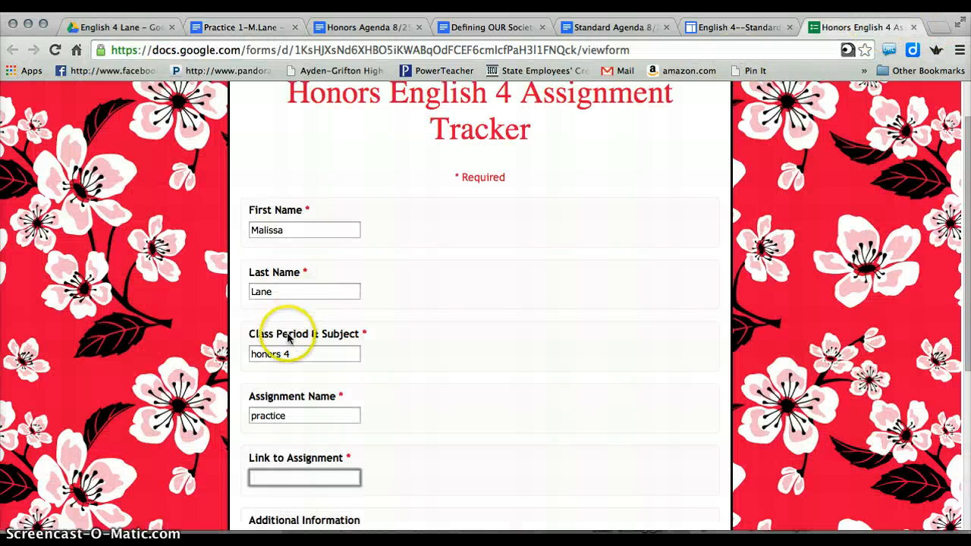
left_click(286, 475)
key("ctrl+v")
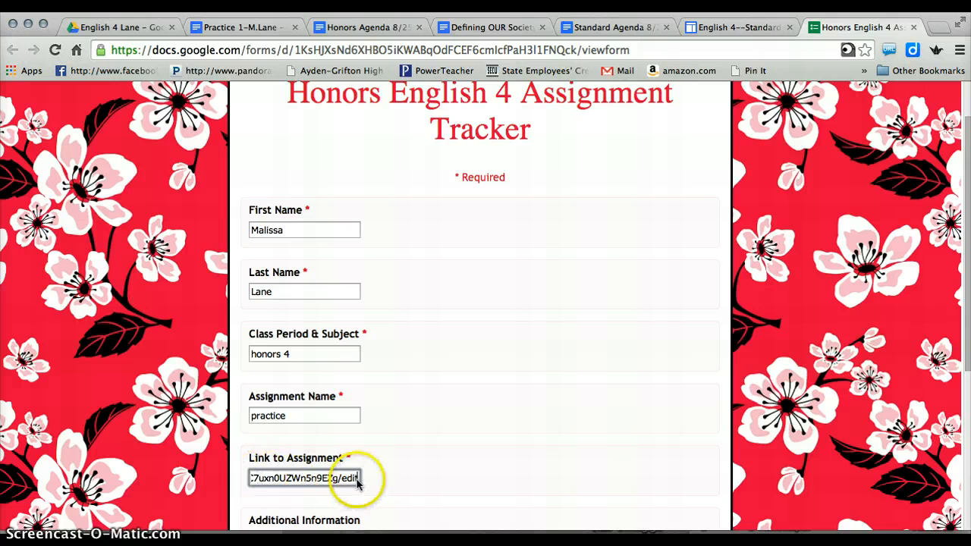
Confirm adherence to the AGHS Honor Code, submit the Honors English 4 Assignment Tracker, and close the form page
scroll(398, 448, "down", 3)
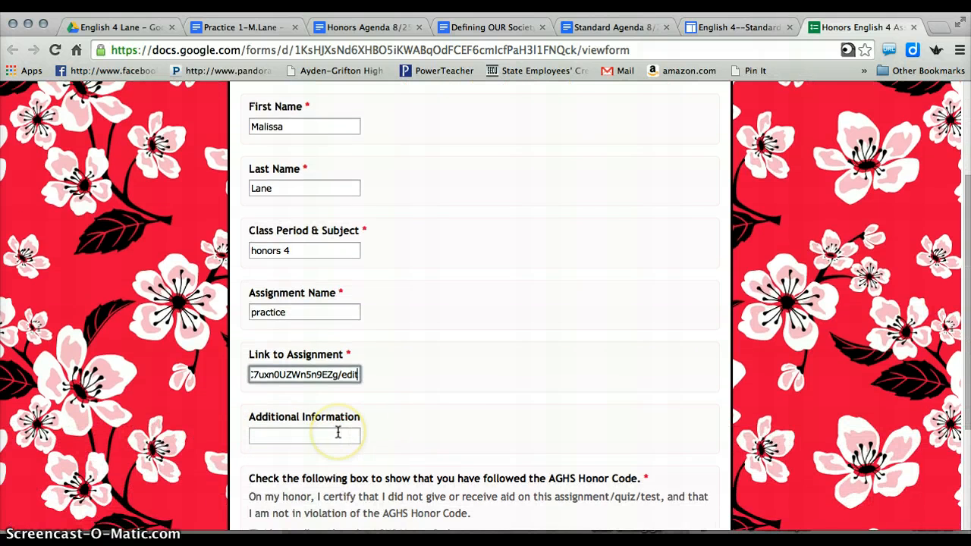
scroll(338, 432, "down", 3)
left_click(253, 439)
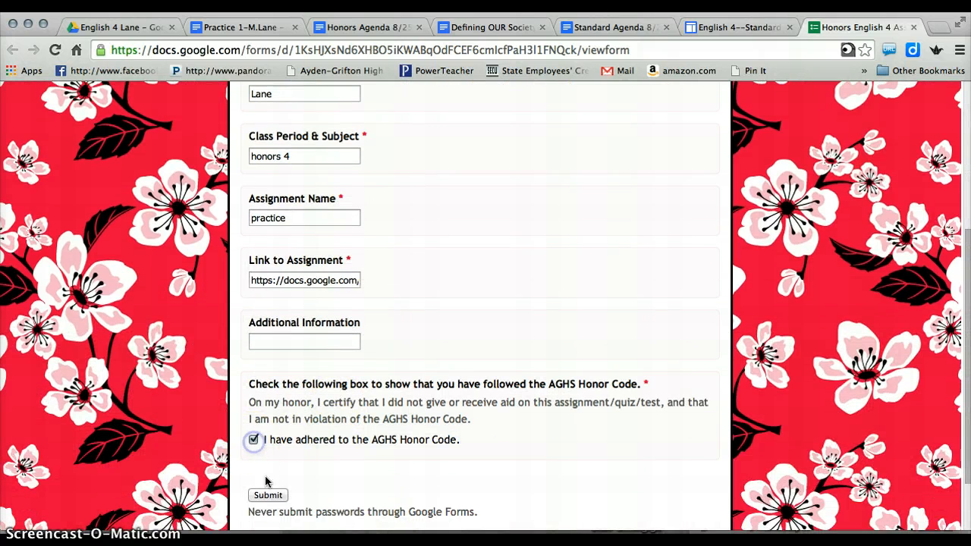
left_click(269, 495)
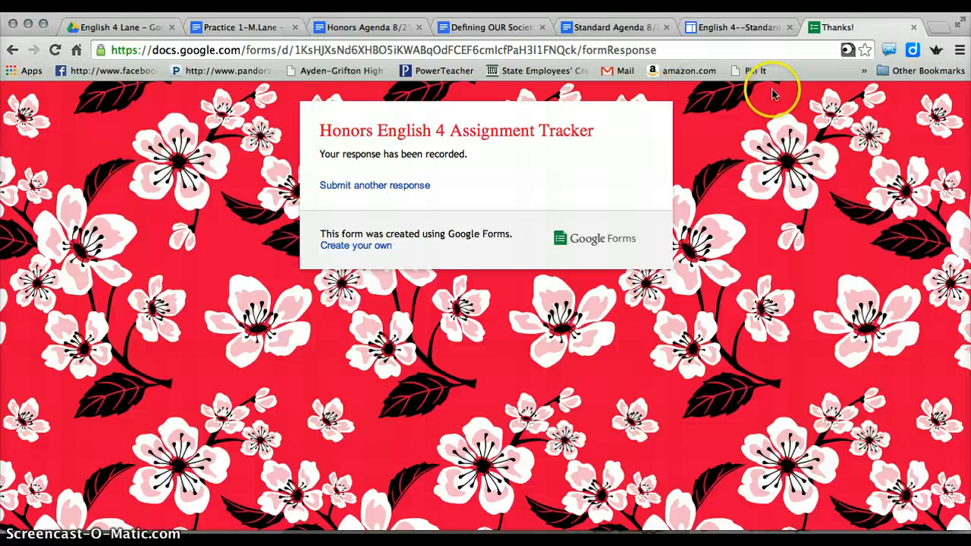
left_click(914, 28)
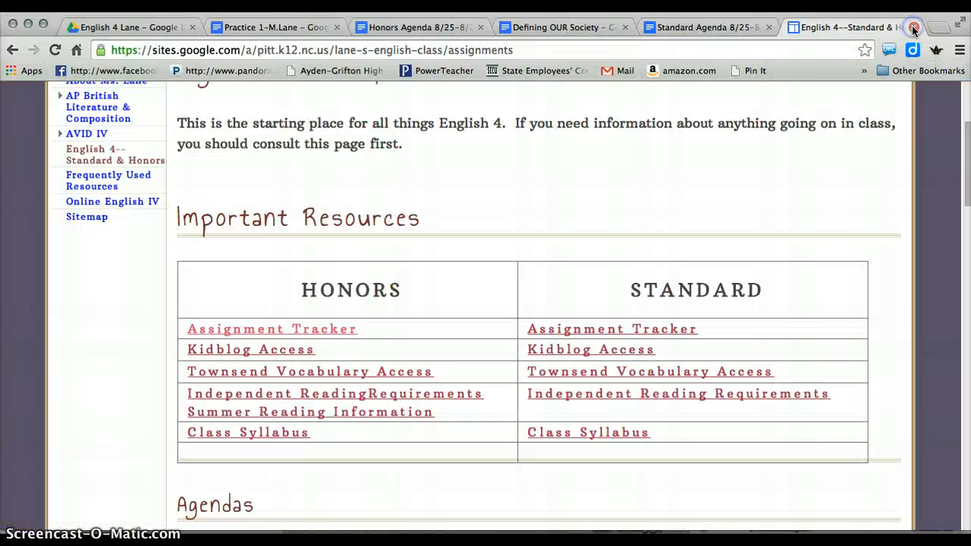
Add a numbered list with three blank items below the sentence in the Practice 1 document
left_click(278, 28)
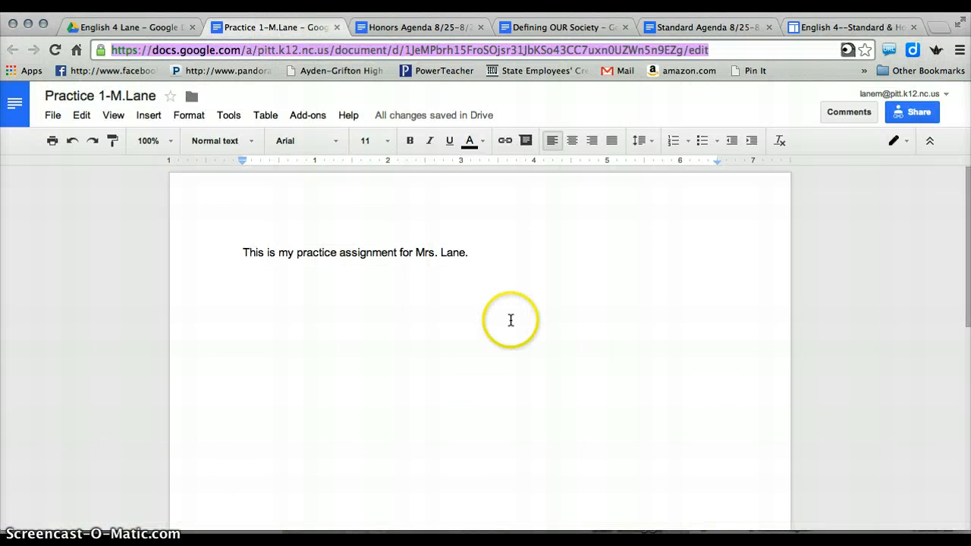
left_click(464, 258)
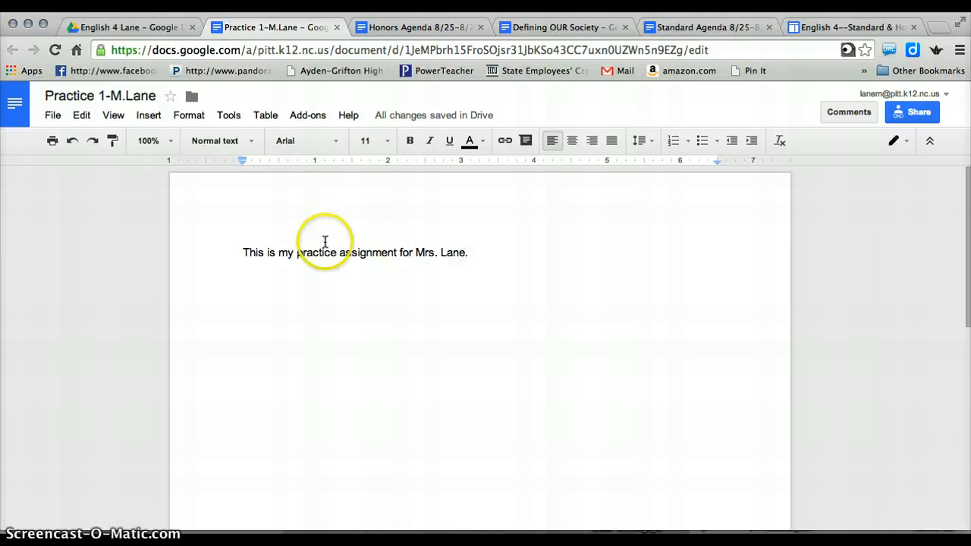
key("BackSpace")
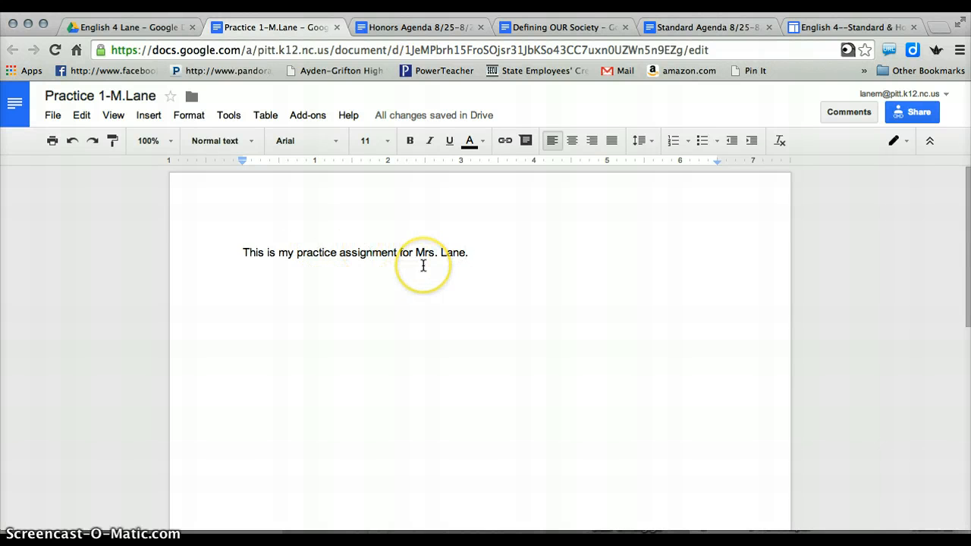
left_click(474, 258)
key("Return")
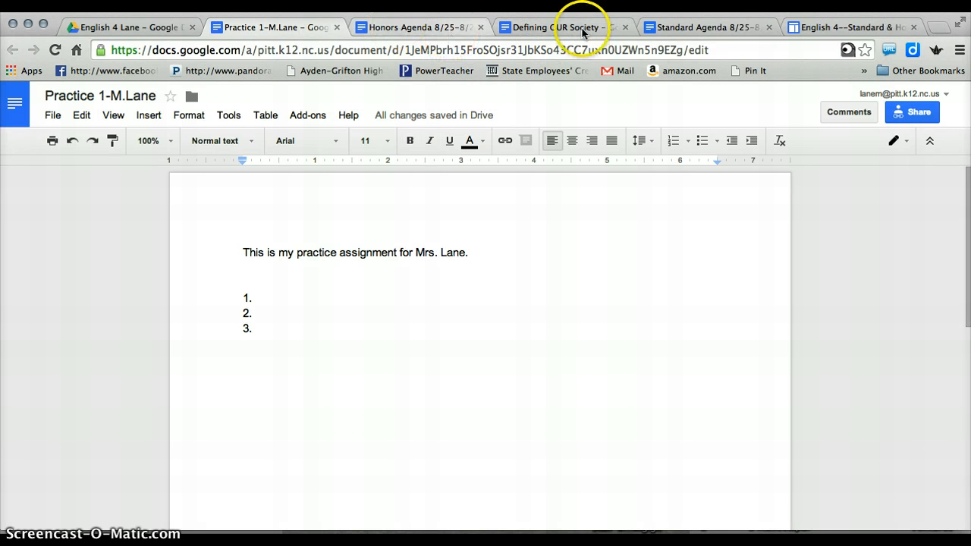
Check the Wednesday 8/27 activities in the Standard Agenda and switch to the Defining OUR Society document
left_click(687, 31)
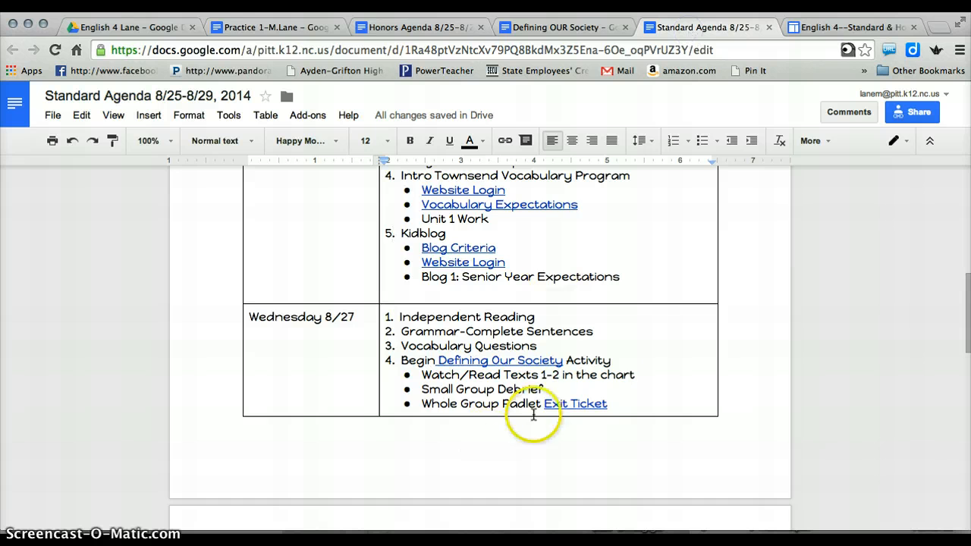
scroll(617, 357, "up", 3)
scroll(618, 357, "down", 3)
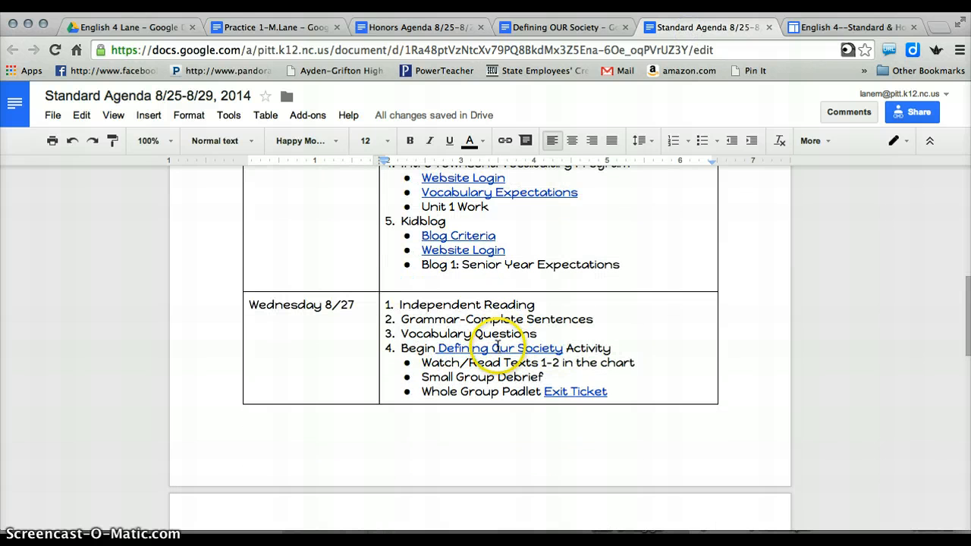
left_click(554, 29)
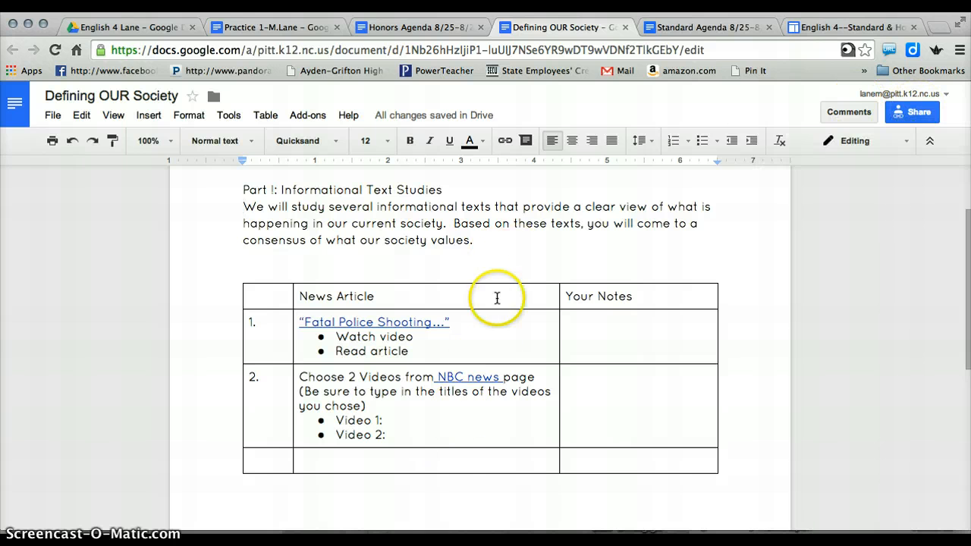
Make a copy of the Defining OUR Society document named YOUR NAME Defining OUR Society
left_click(53, 116)
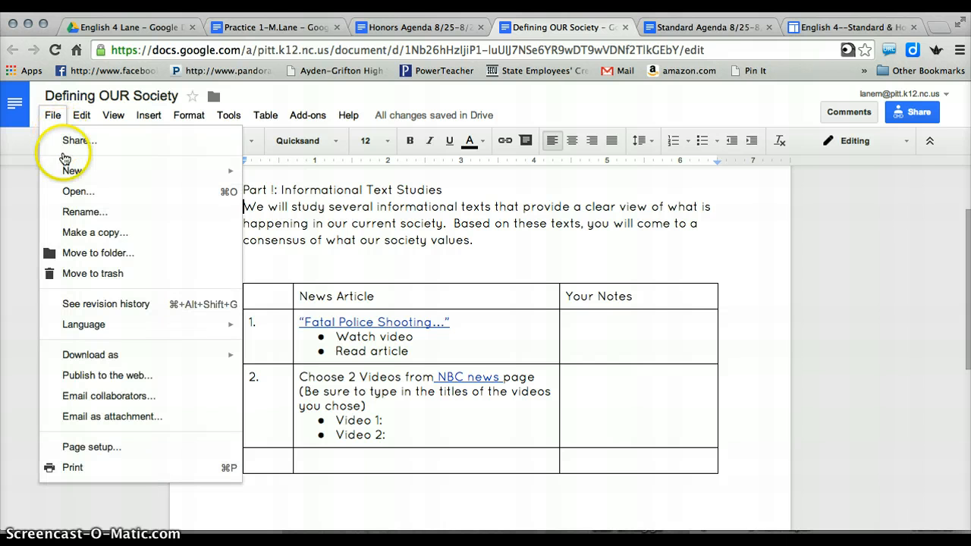
left_click(109, 236)
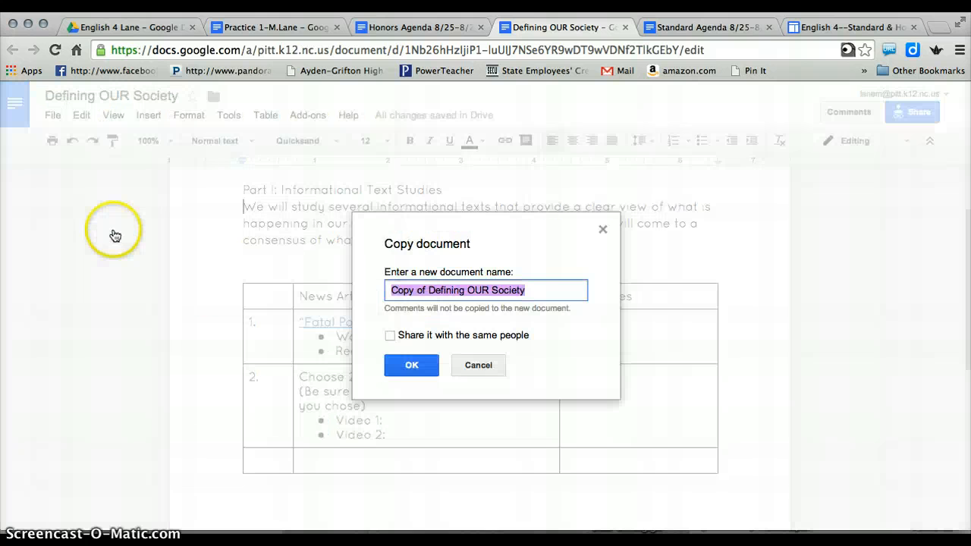
left_click(429, 290)
left_click_drag(429, 290, 389, 290)
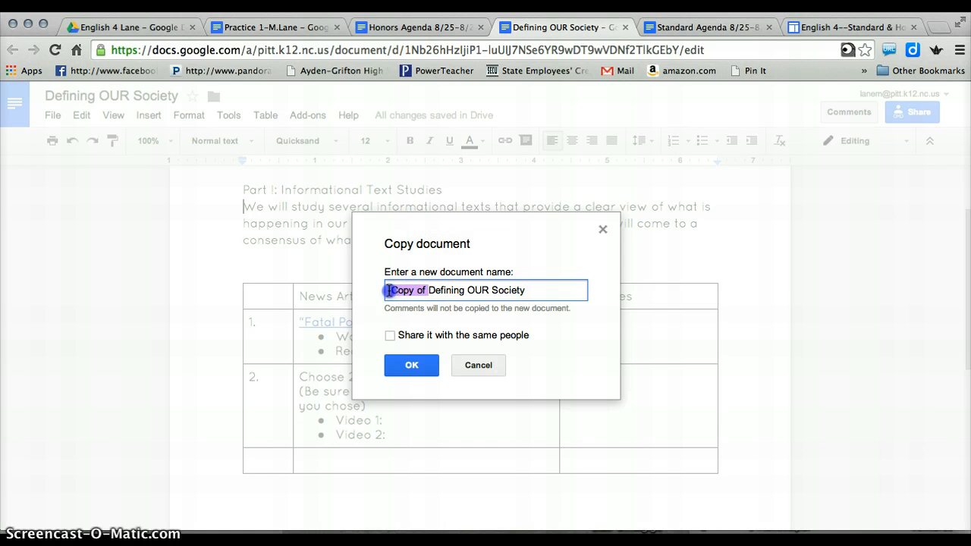
key("BackSpace")
type("YOUR NAME")
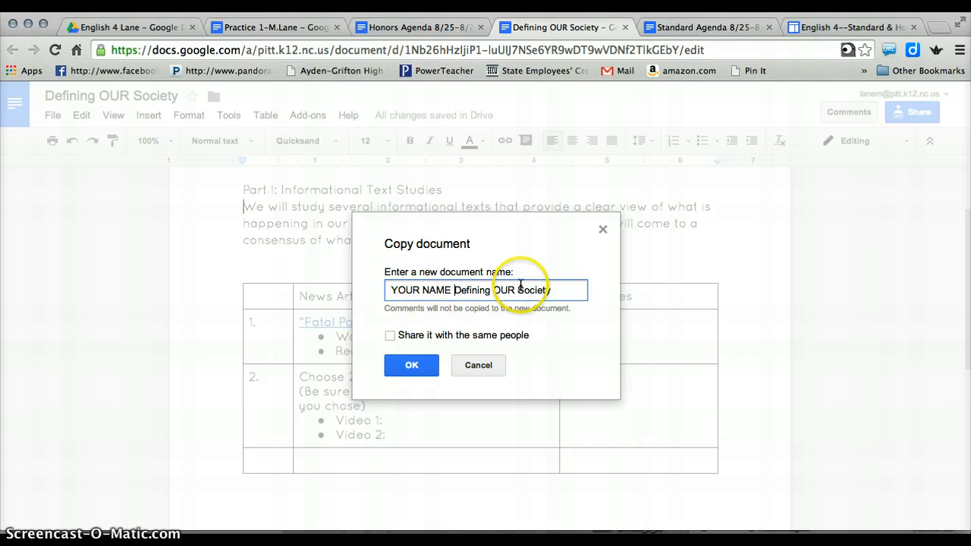
left_click(410, 367)
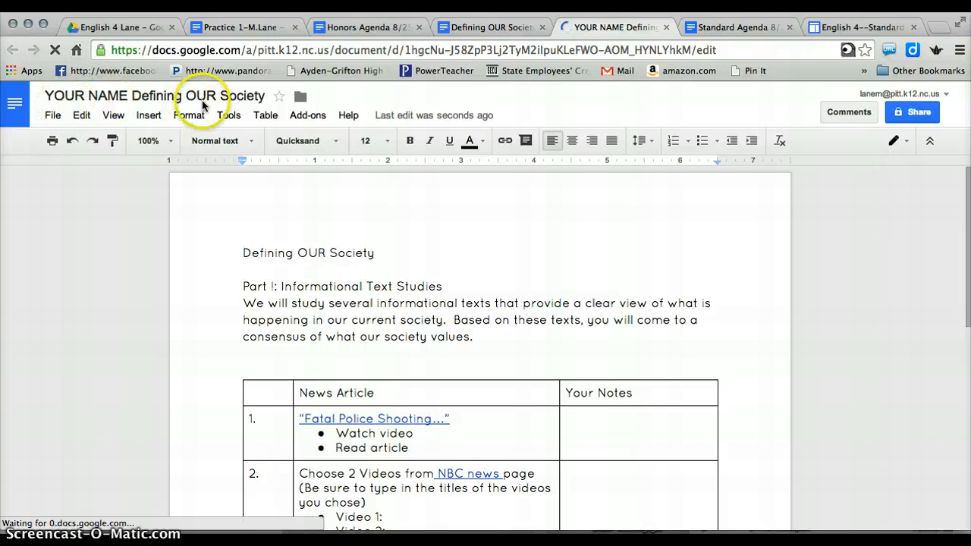
Enter sample text in the Your Notes cell beside the first news article, and clear it again
scroll(369, 311, "down", 2)
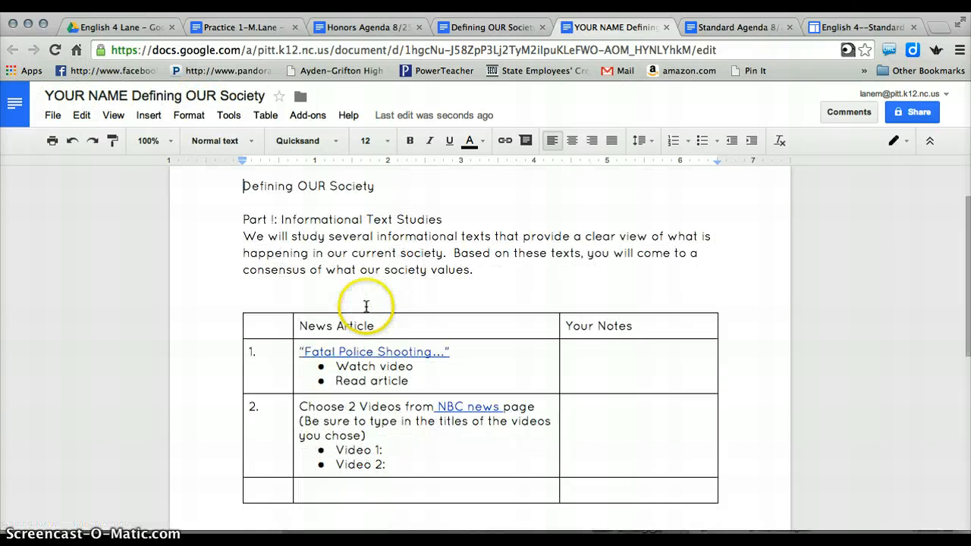
left_click(622, 361)
type("dfjLDjflajsdflasjfd")
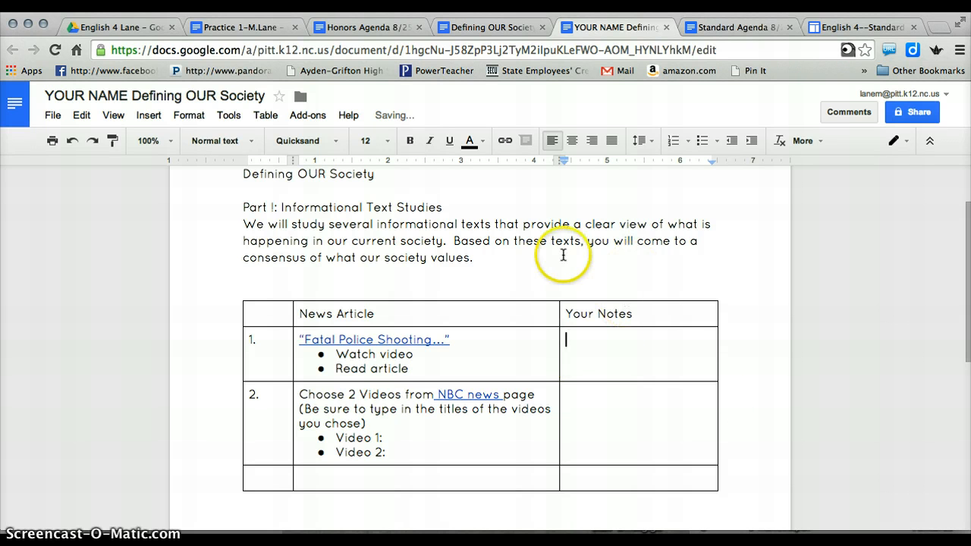
Move the copied Defining OUR Society document into the purple English 4 folder with the teacher's surname
left_click(586, 50)
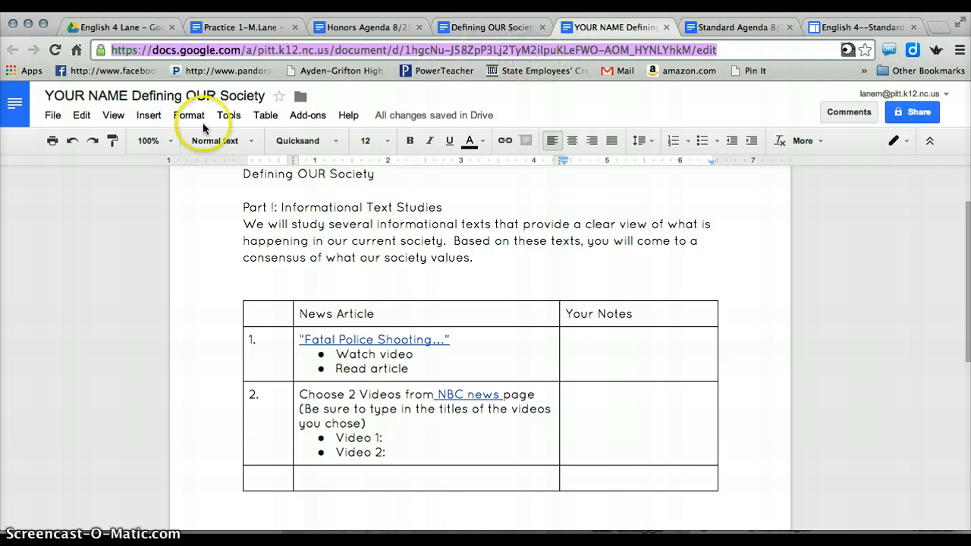
left_click(83, 193)
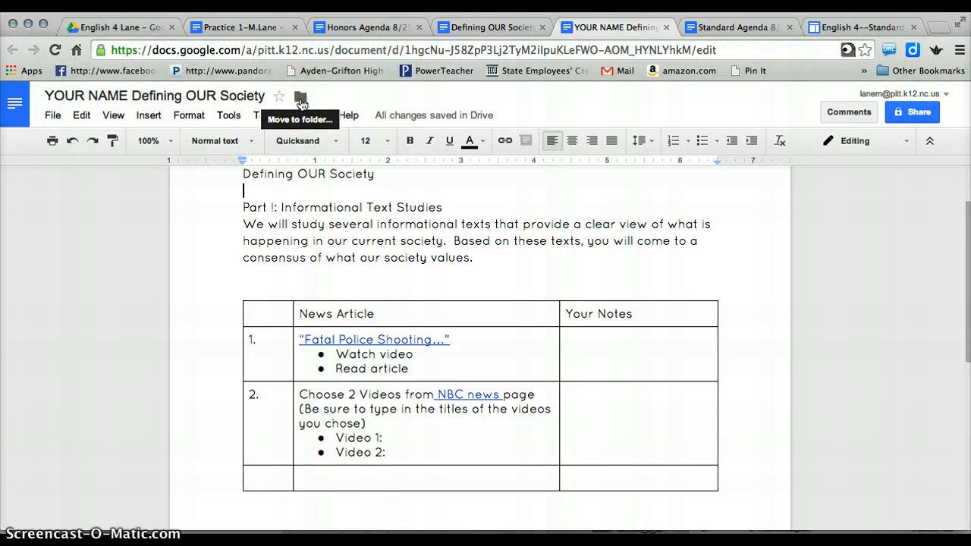
left_click(301, 100)
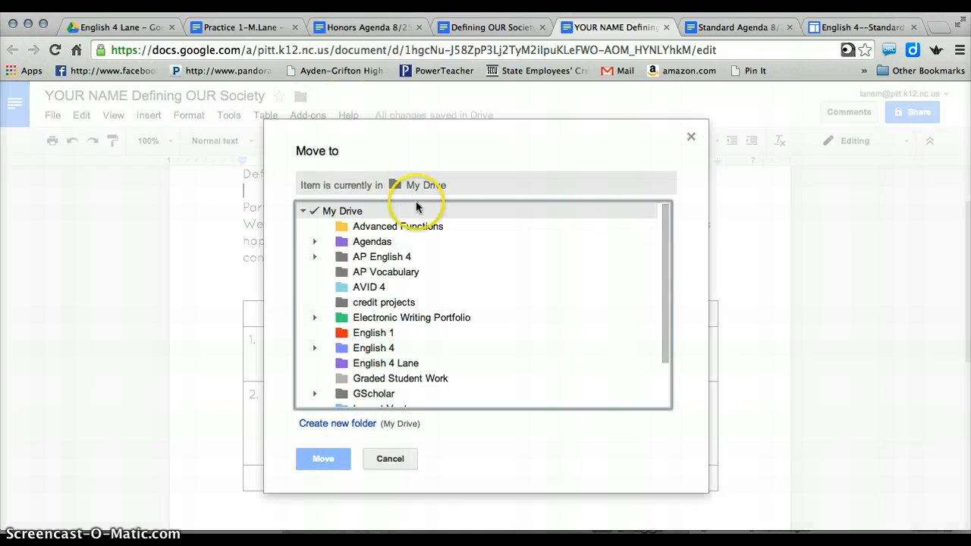
left_click(366, 365)
left_click(322, 460)
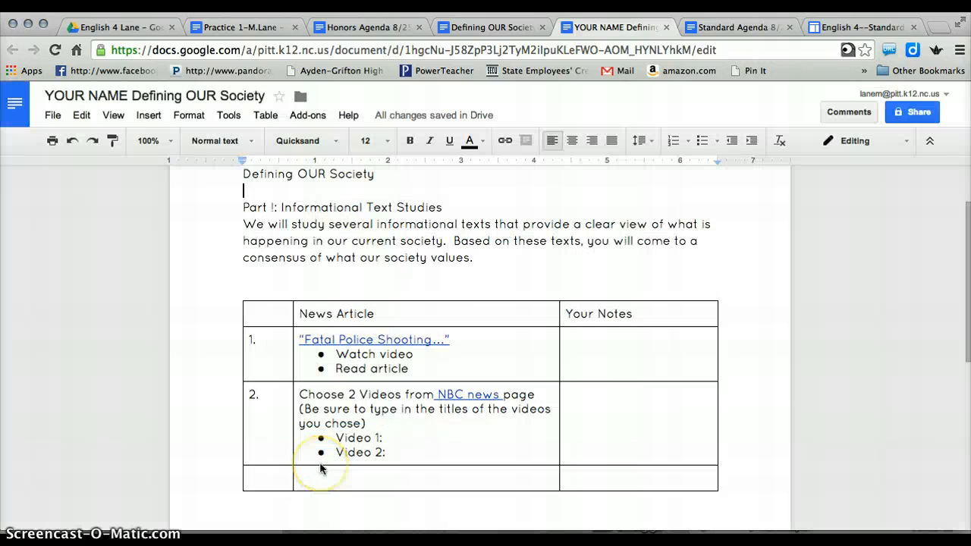